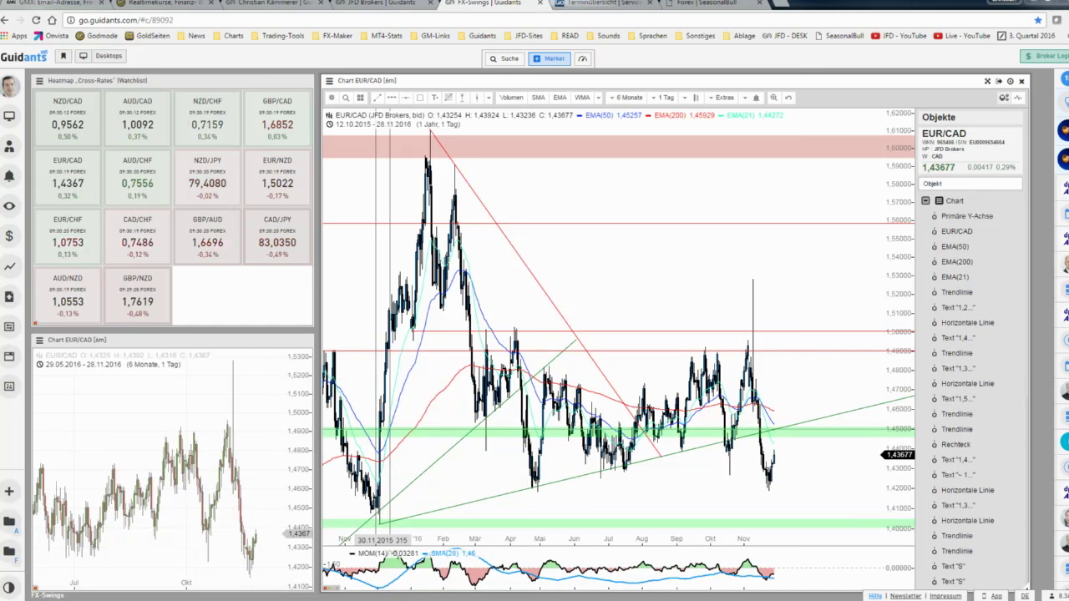
- Briefly highlight EMA(21), then pan the EUR/CAD chart back to July 2015
left_click(378, 352)
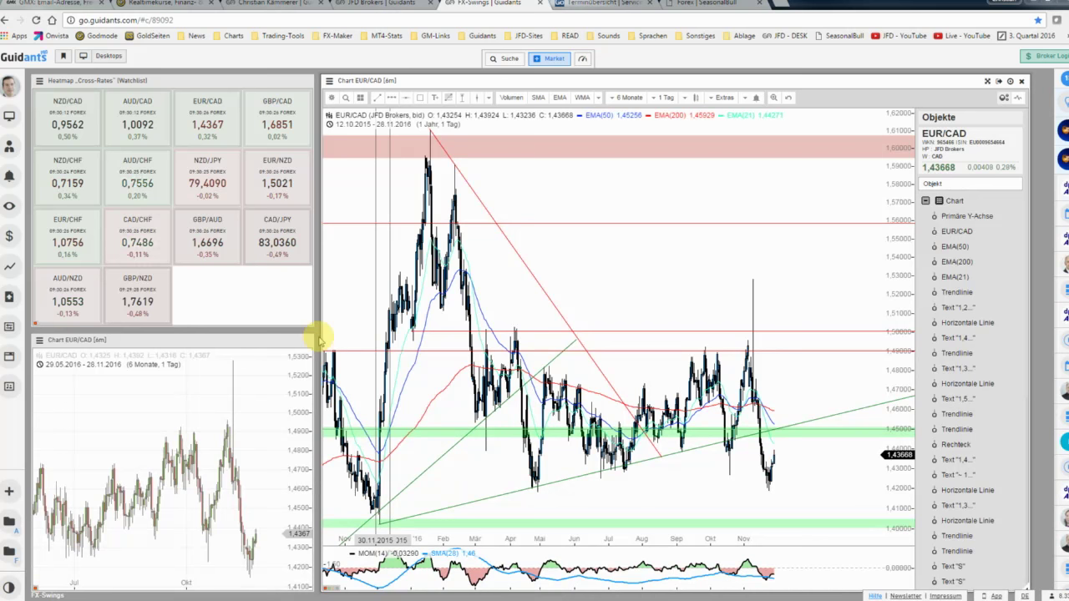
left_click(332, 172)
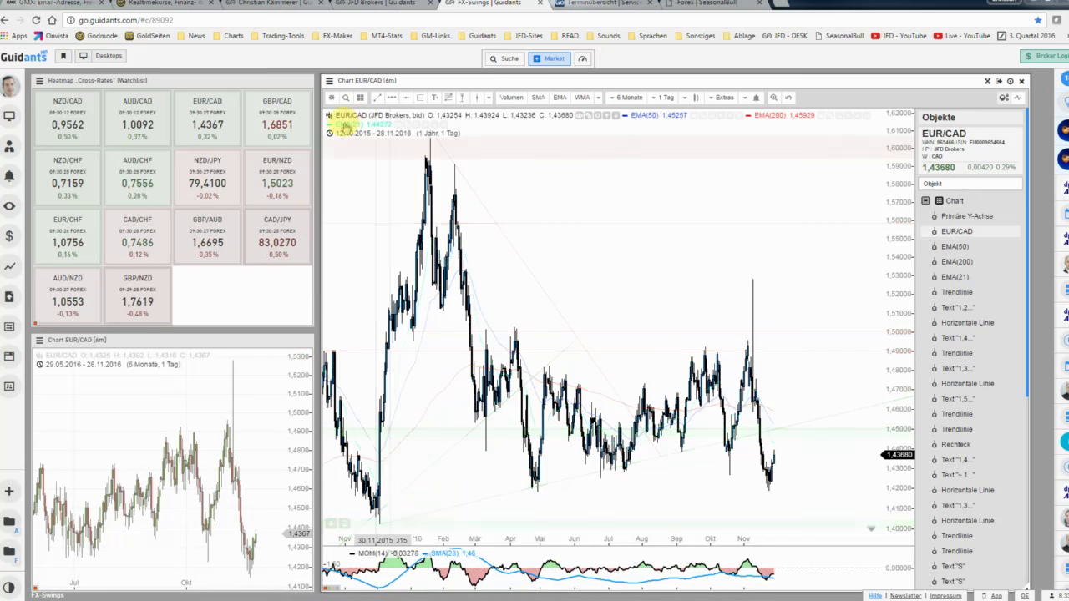
left_click(394, 172)
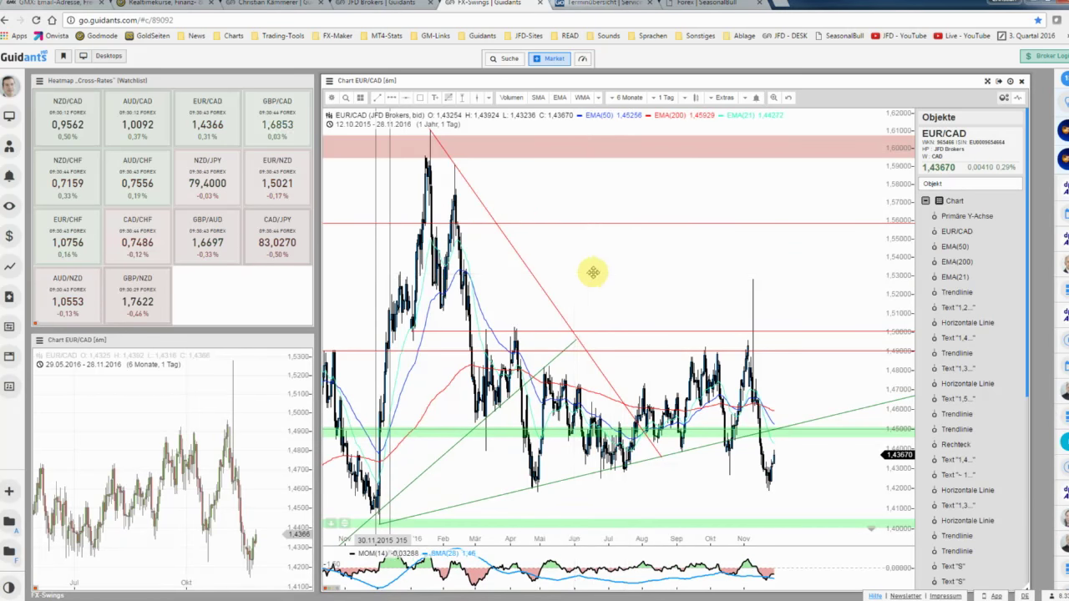
left_click_drag(592, 272, 679, 271)
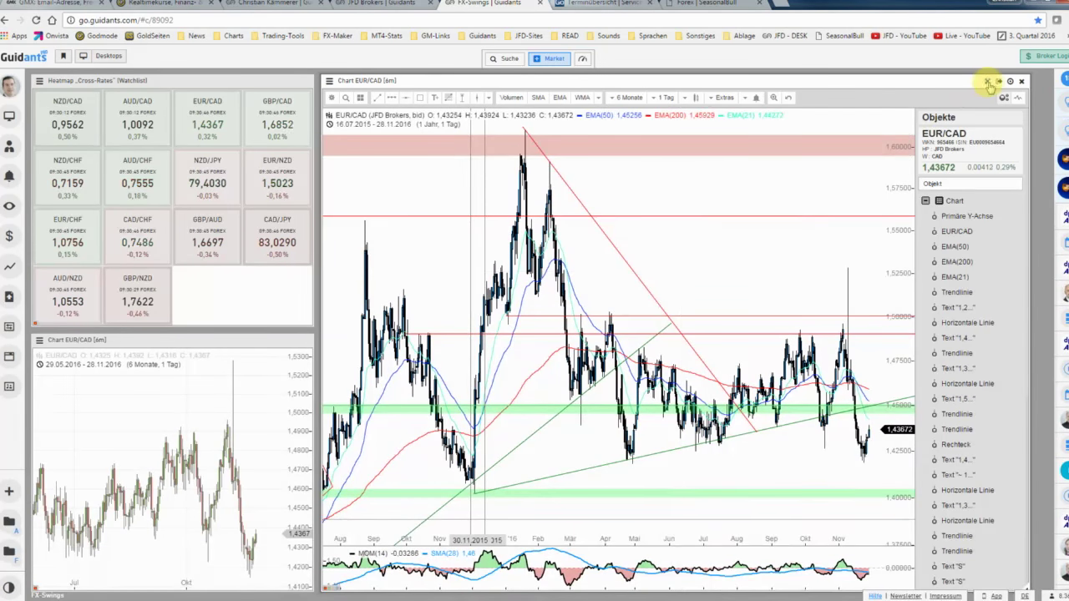
- Maximize the chart, zoom in and pin the crosshair on the 30.11.2015 candle
left_click(987, 81)
scroll(310, 382, "up", 2)
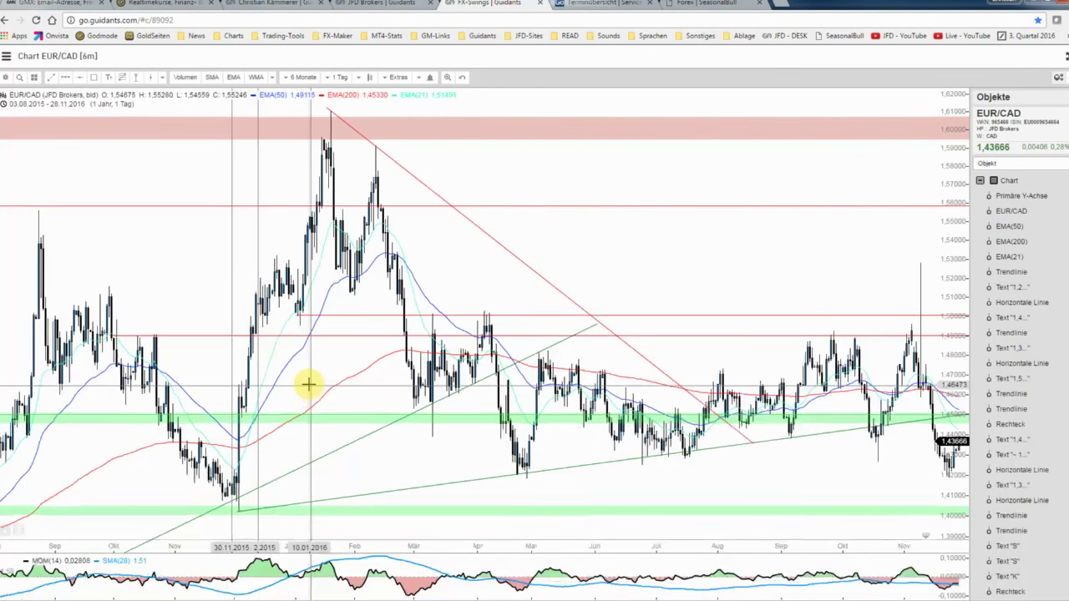
scroll(305, 382, "up", 2)
scroll(270, 393, "up", 2)
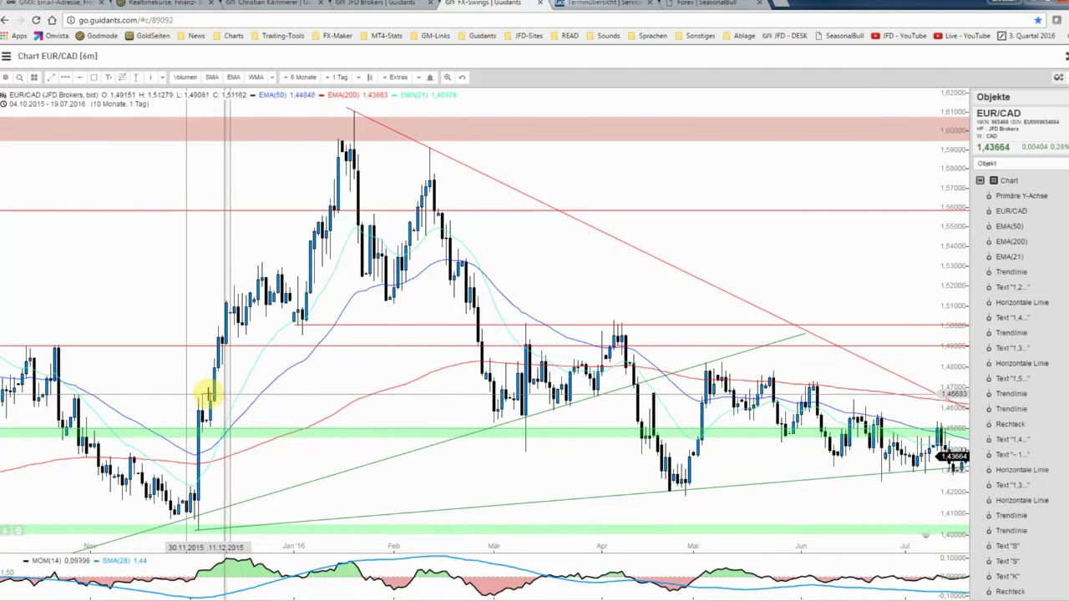
left_click(184, 383)
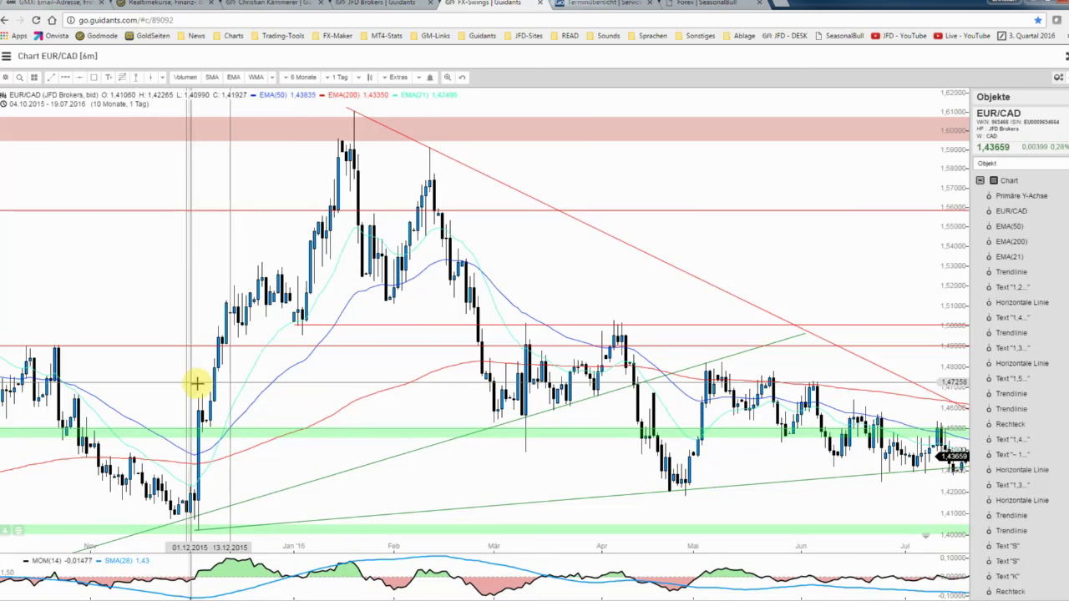
- Zoom out and pan so the chart spans 20.07.2015 to 28.11.2016
scroll(317, 382, "down", 1)
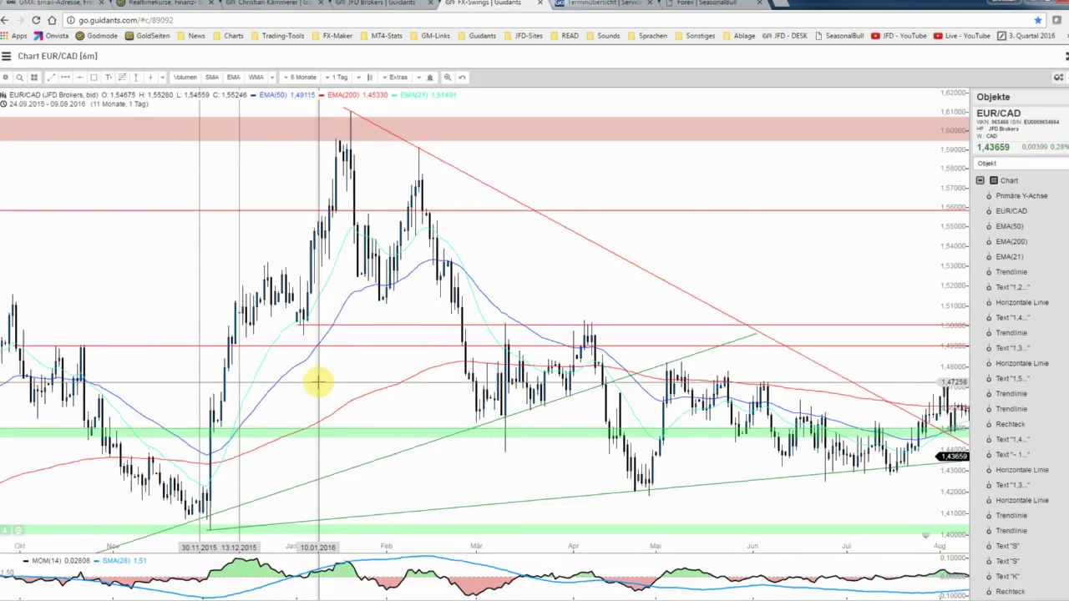
scroll(317, 383, "down", 1)
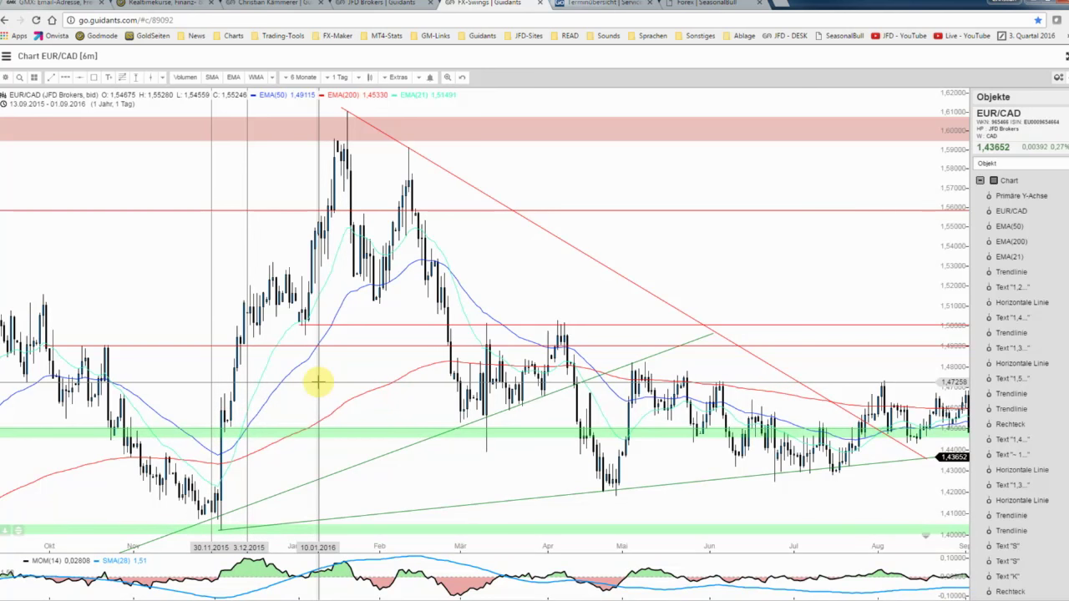
left_click_drag(535, 412, 238, 403)
scroll(687, 380, "down", 5)
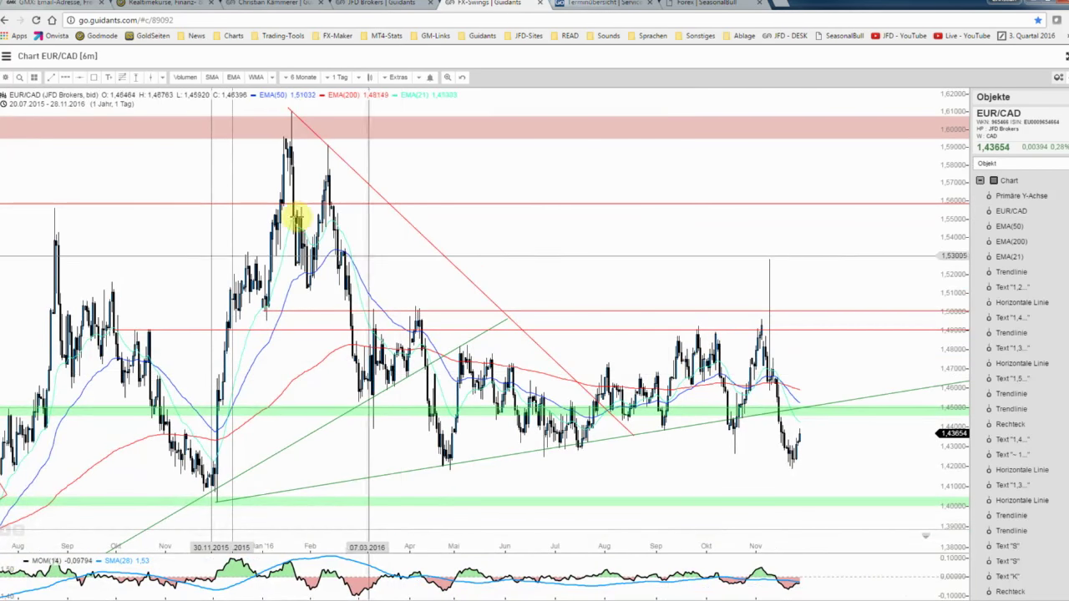
- Draw a Grüne Zone rectangle near 1.4245 from the late-April 2016 low past the latest candle
left_click(95, 78)
left_click(436, 461)
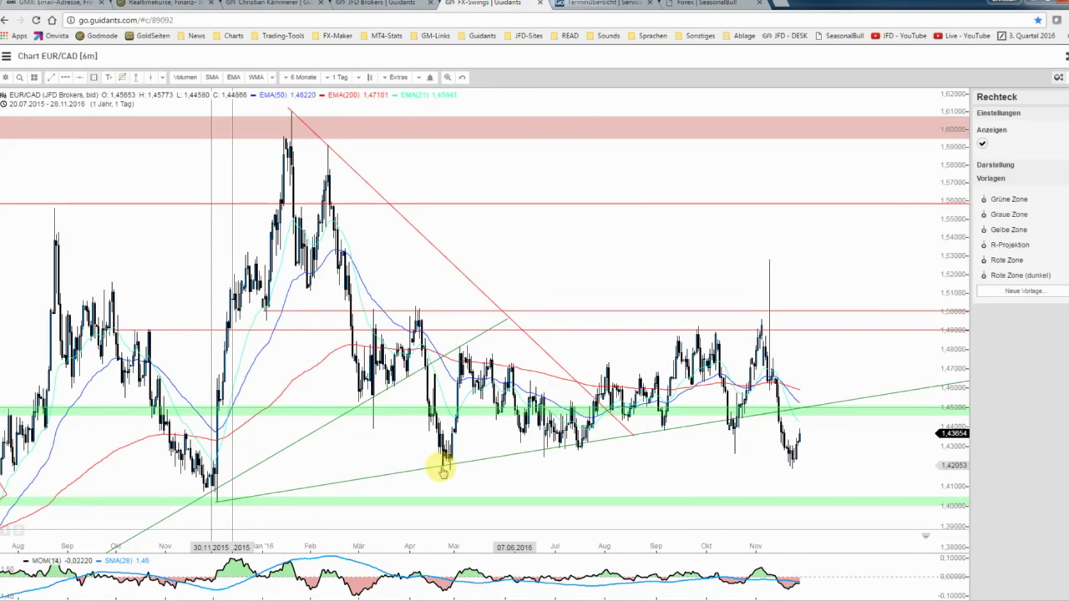
left_click(848, 453)
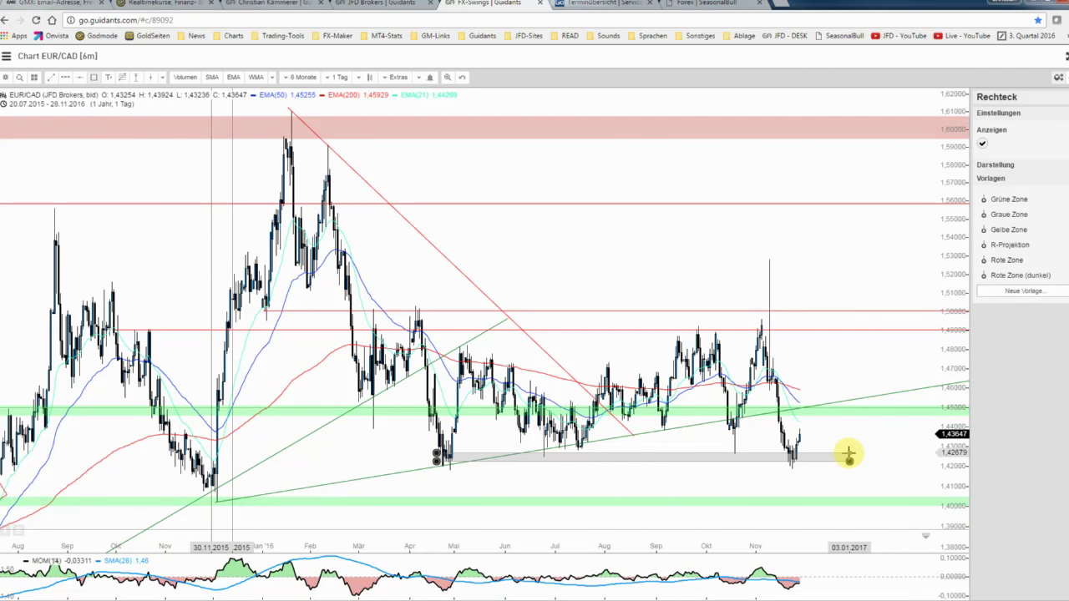
left_click(1009, 199)
left_click_drag(664, 461, 659, 458)
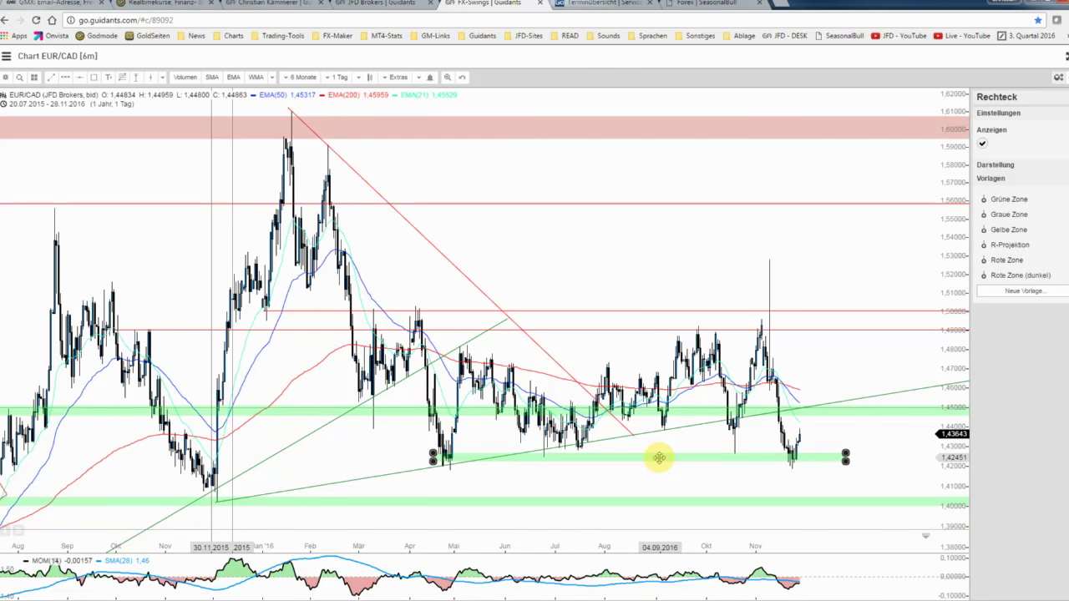
left_click(648, 470)
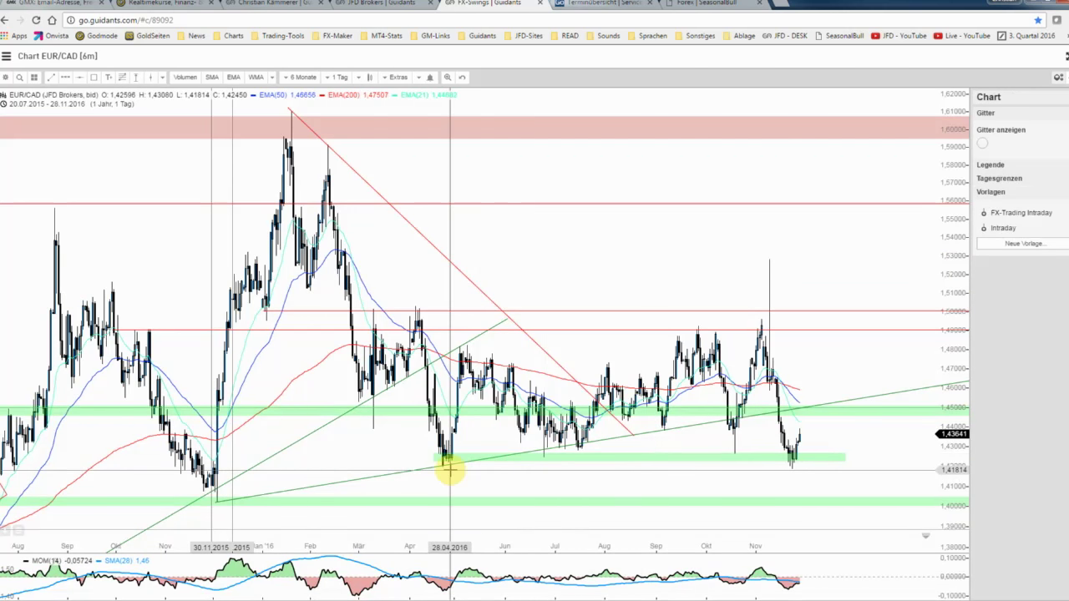
right_click(573, 460)
left_click(544, 470)
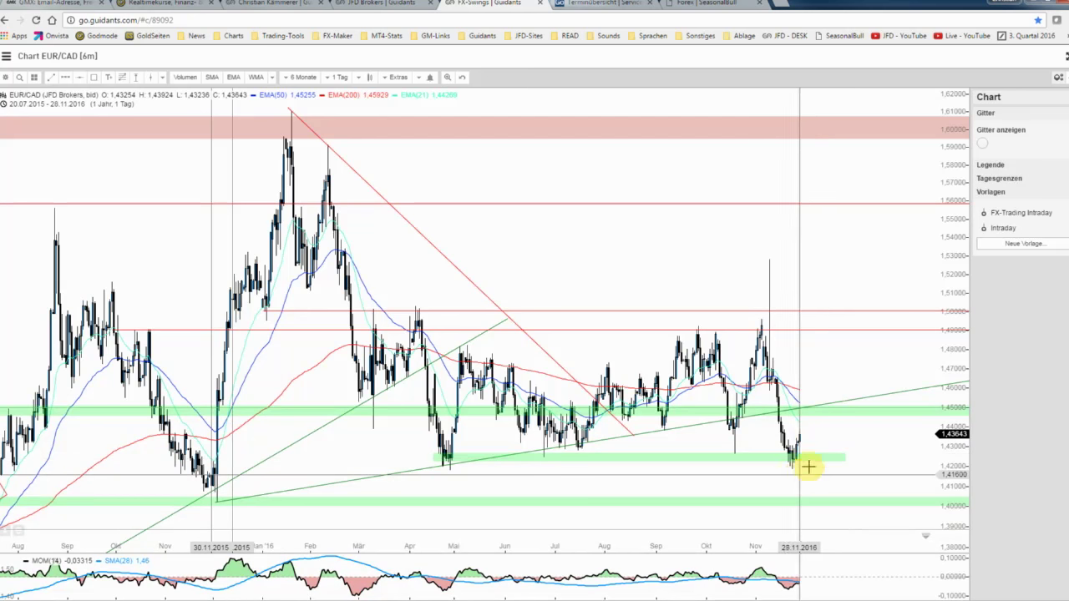
- Zoom the chart in and back out, then drag the EURCAD seasonal report onto the chart
scroll(811, 473, "up", 1)
scroll(811, 473, "up", 1)
scroll(811, 472, "up", 1)
scroll(811, 473, "up", 1)
scroll(811, 472, "up", 1)
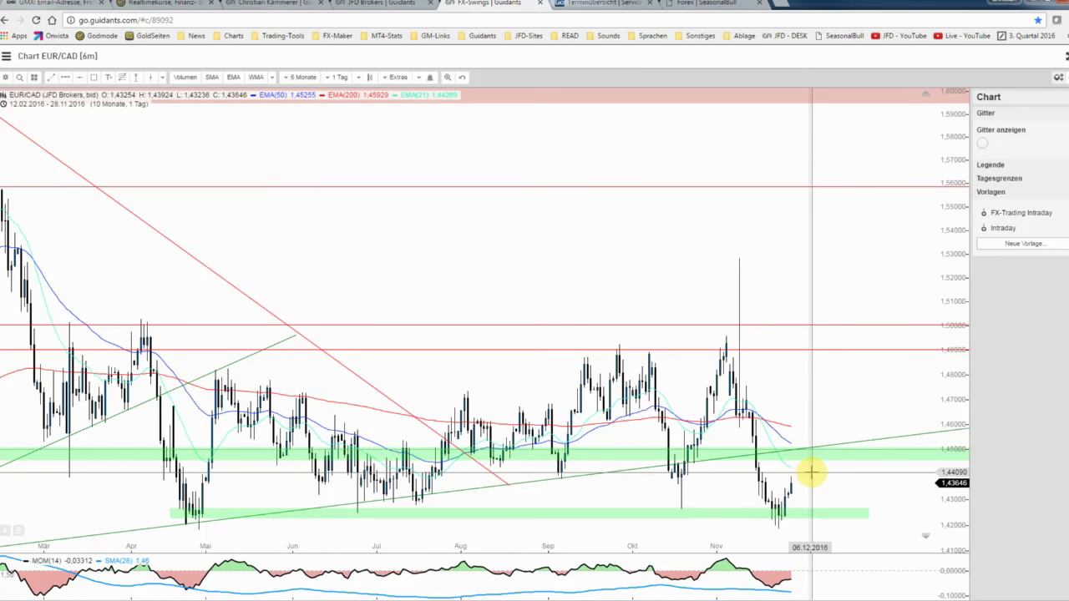
scroll(811, 473, "down", 2)
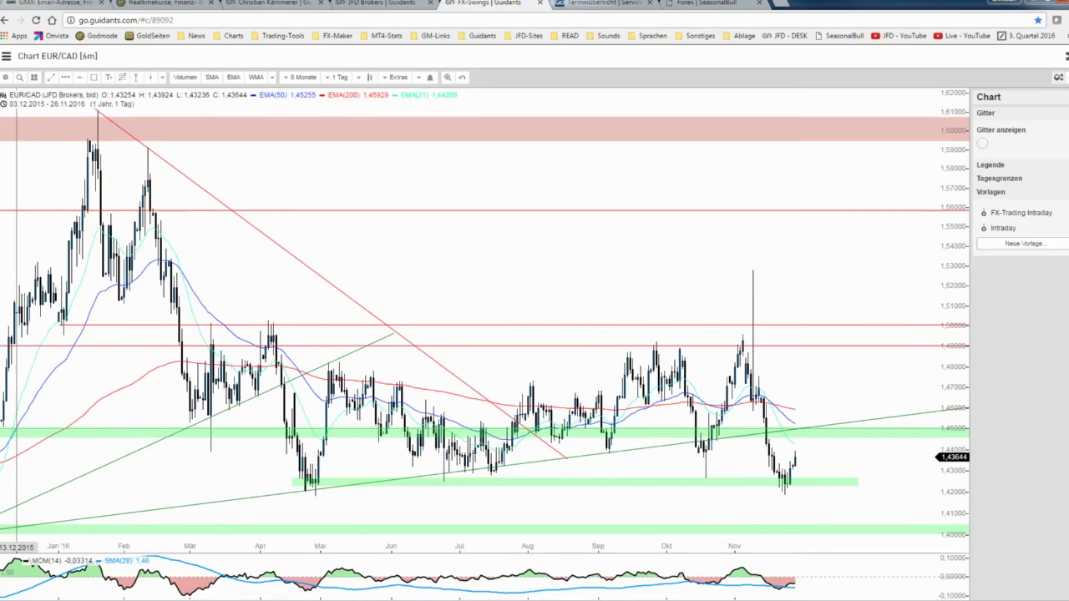
left_click_drag(95, 152, 237, 136)
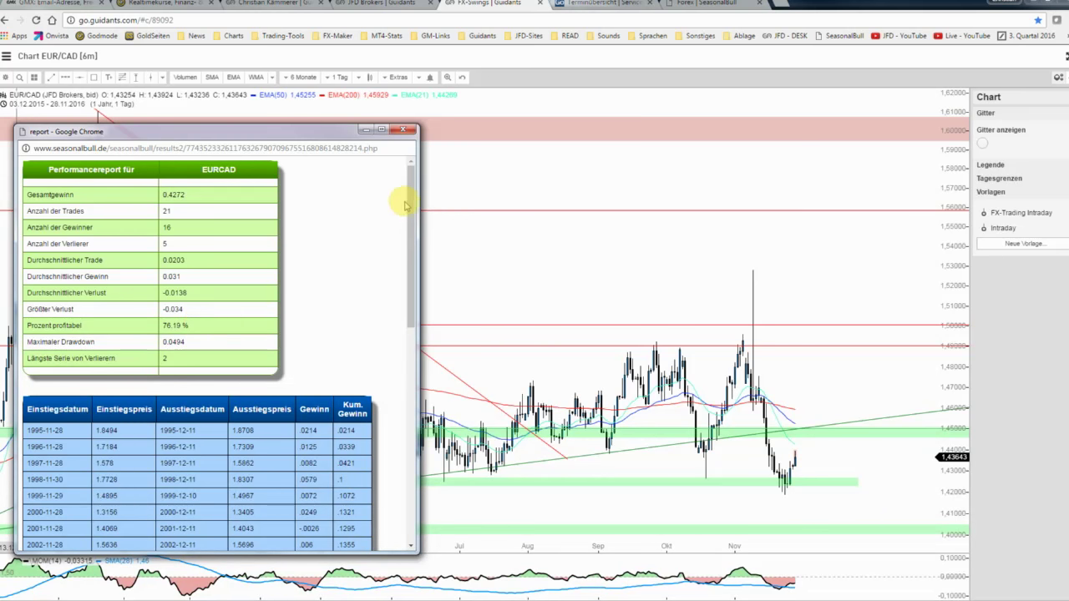
- Scroll the report down to the yearly trades through 2015 and the cumulative performance chart
left_click_drag(408, 202, 429, 417)
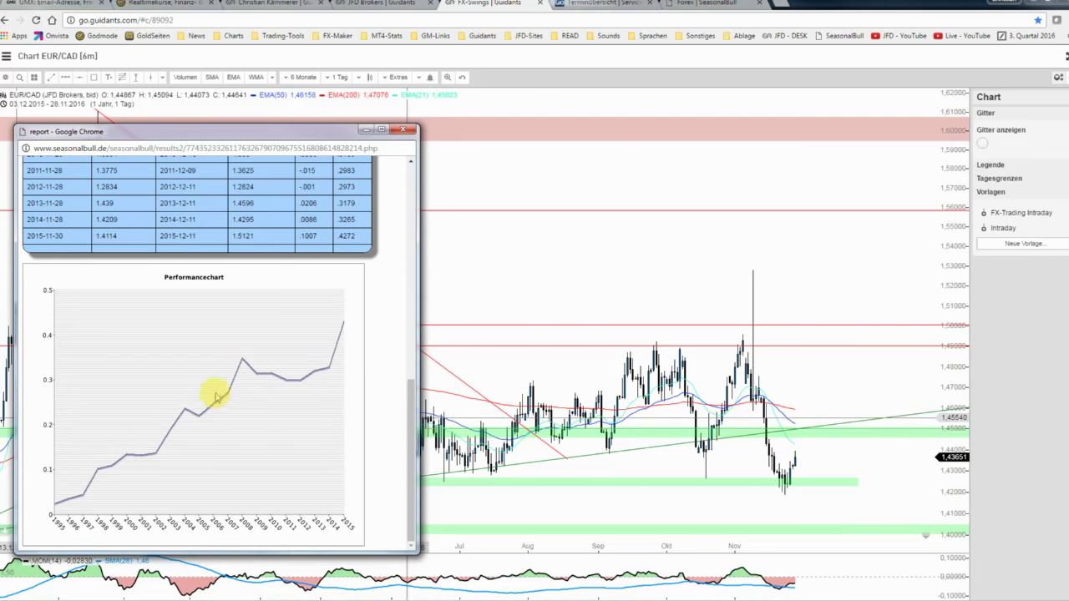
- Put the report behind the chart and pan back to July 2015 history
left_click(496, 277)
scroll(496, 276, "down", 2)
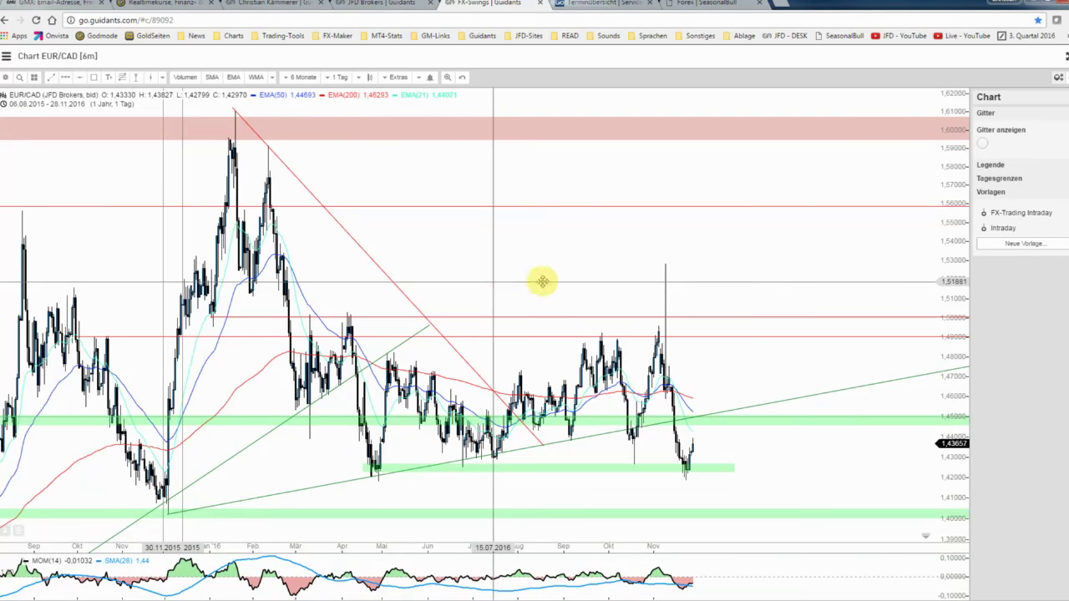
left_click_drag(542, 281, 747, 286)
scroll(529, 303, "up", 2)
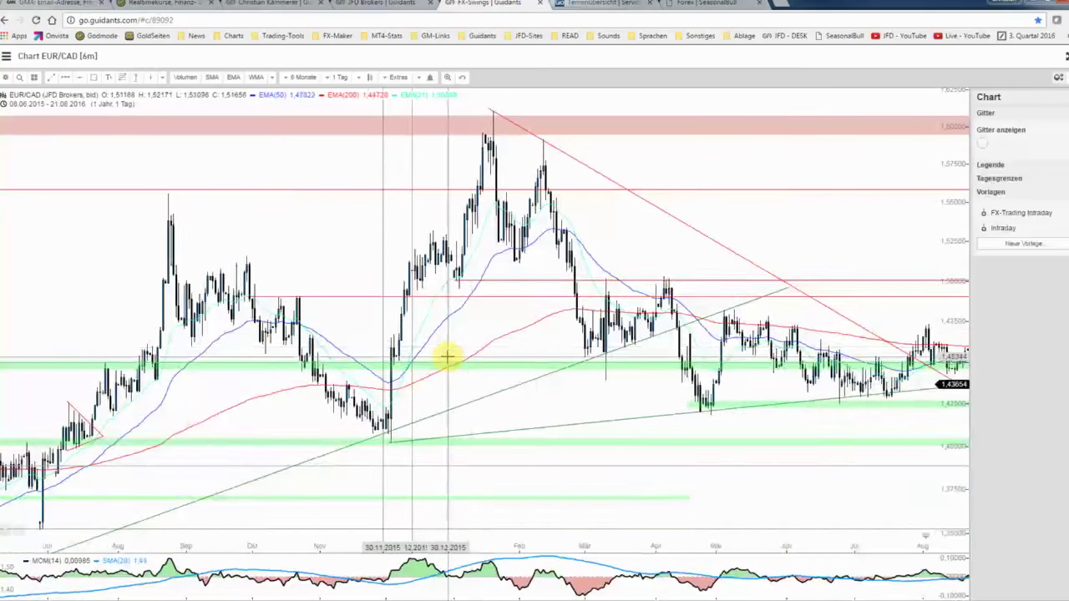
scroll(447, 358, "up", 2)
scroll(418, 356, "up", 1)
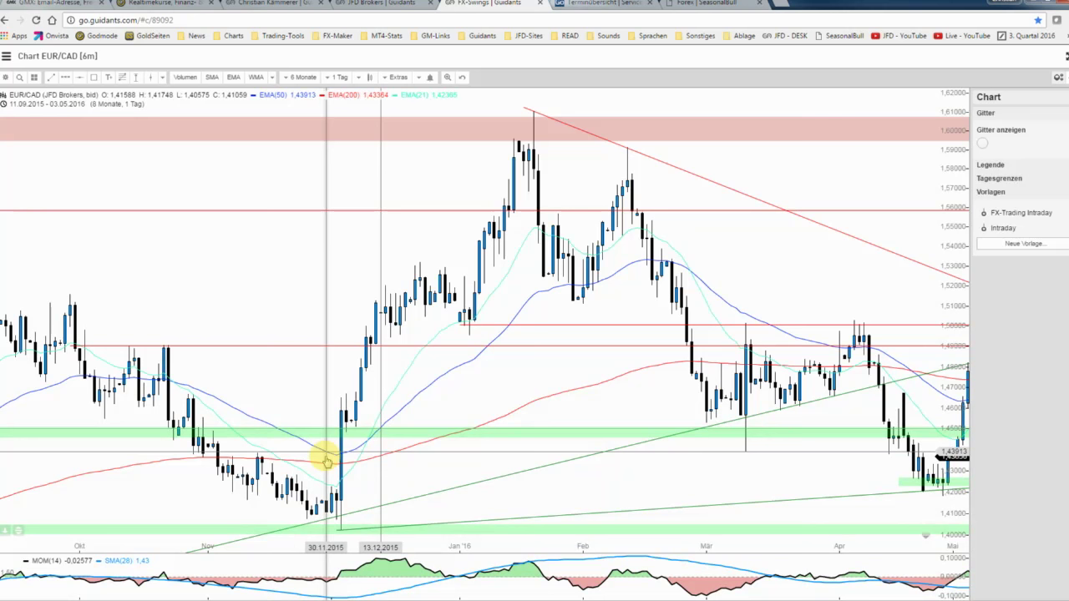
- Pin the crosshair on 30.11.2015 and pan so the chart ends at 28.11.2016
left_click(326, 459)
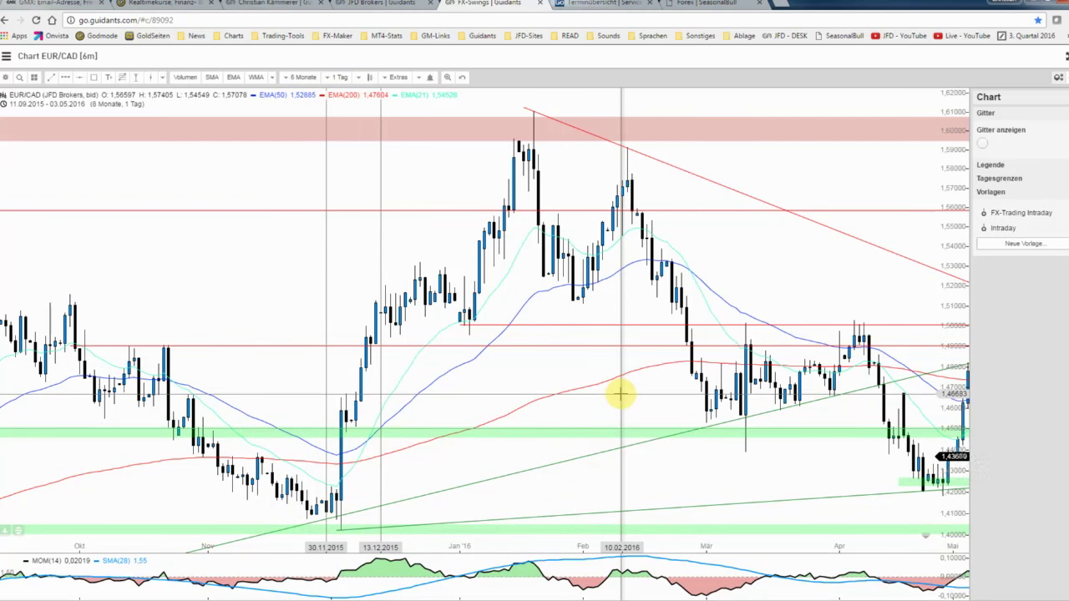
scroll(620, 394, "down", 3)
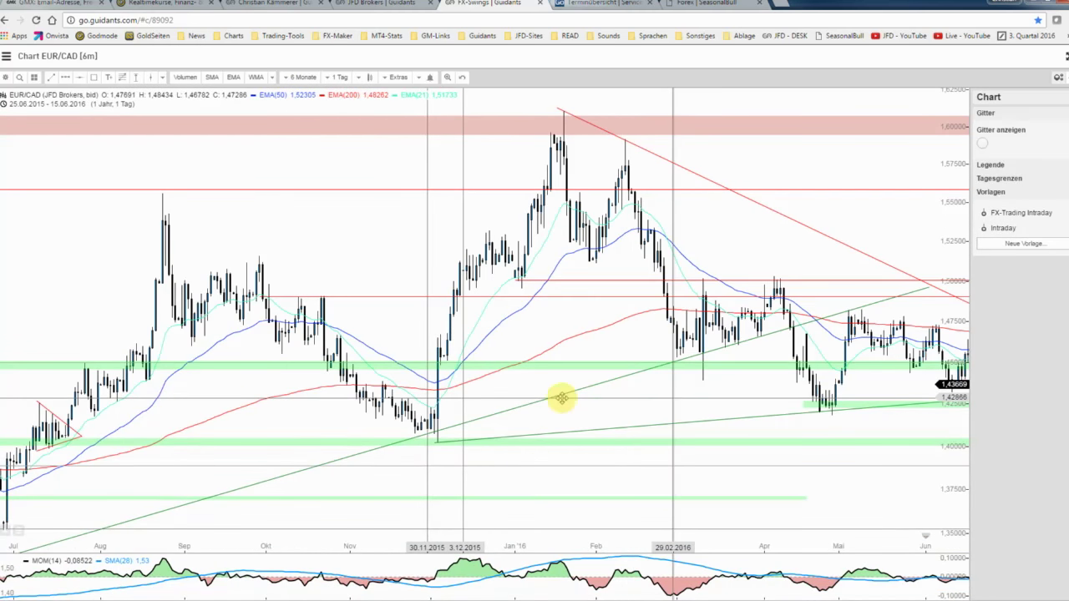
left_click_drag(561, 399, 220, 389)
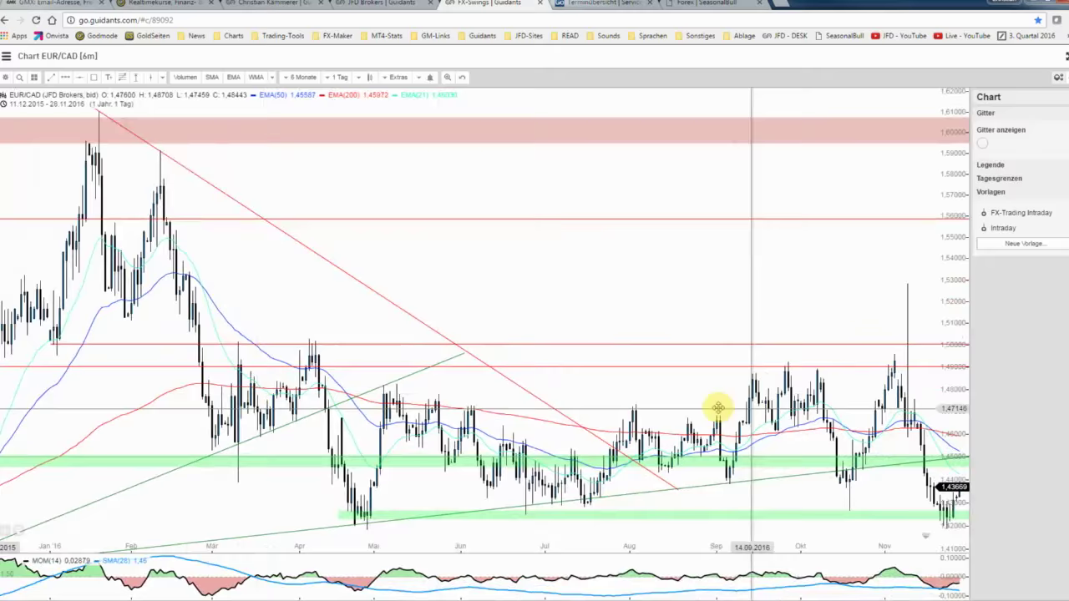
scroll(509, 389, "up", 2)
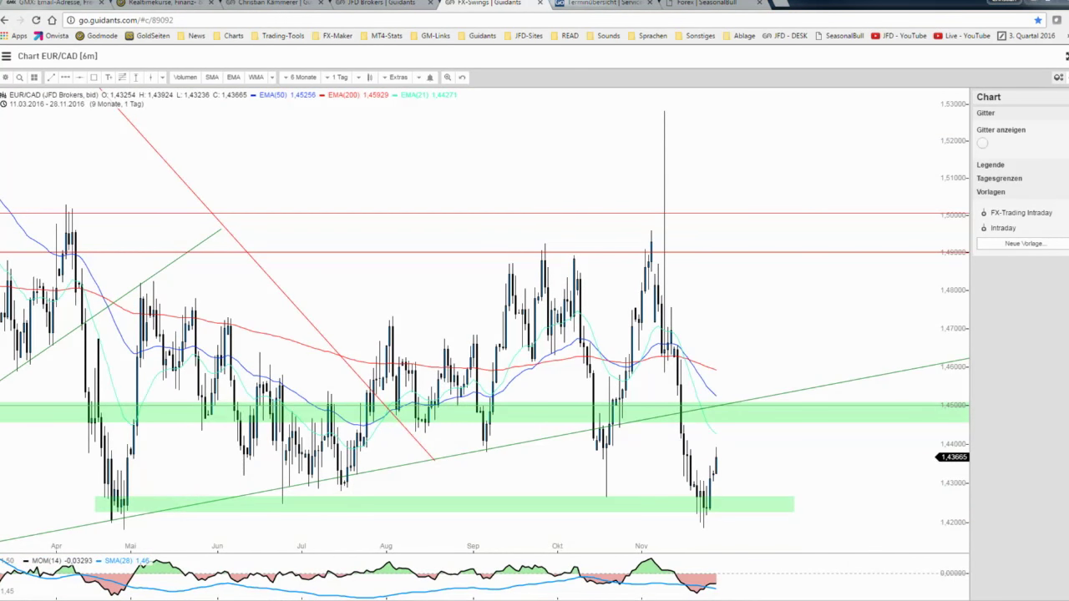
- Bring the EURCAD report forward, review its summary at the top, then minimize it
key("alt+Tab")
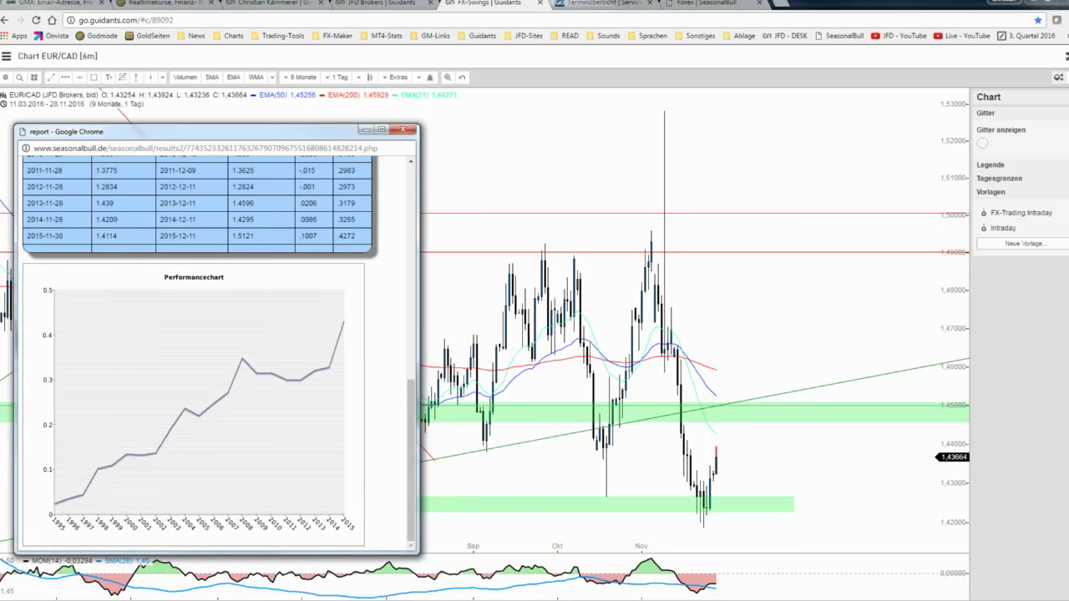
scroll(403, 278, "up", 10)
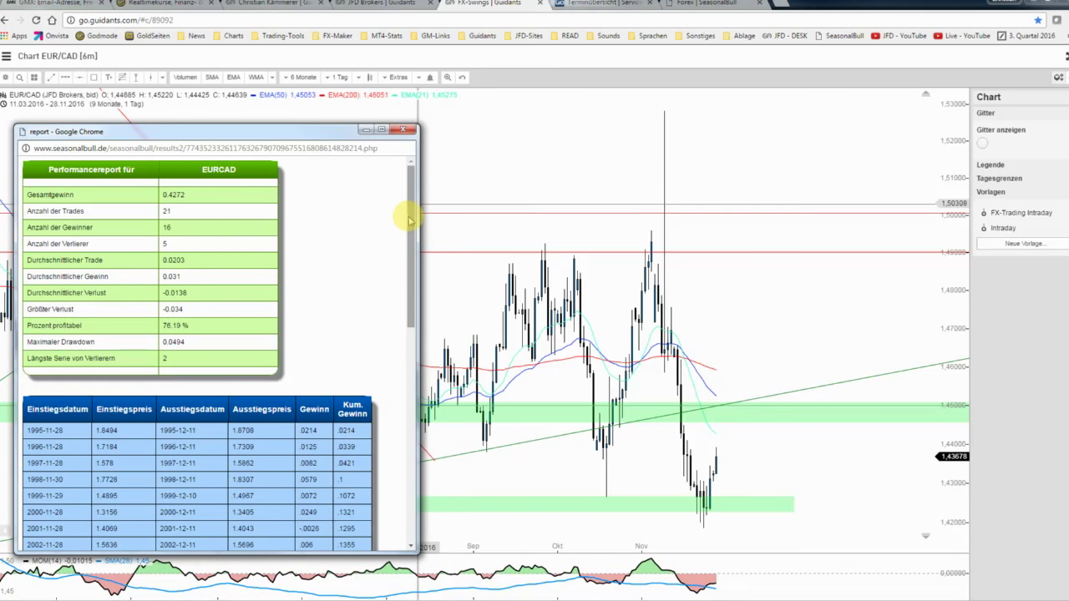
left_click_drag(410, 220, 410, 203)
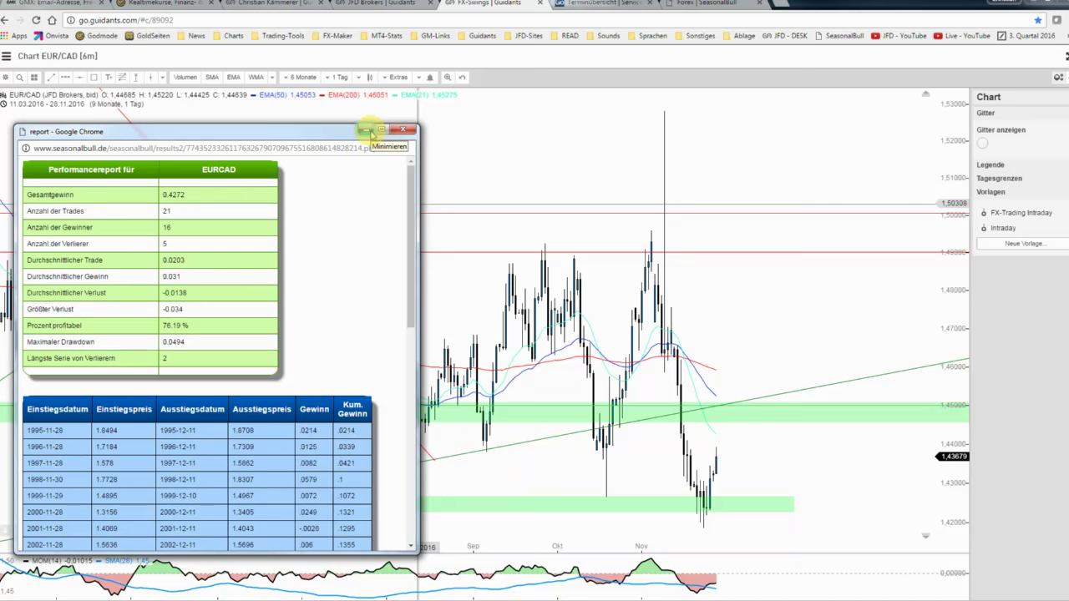
left_click(367, 131)
- Highlight EURCAD24's entry date 2016-11-28 and exit date 2016-12-09, then go back to Guidants
left_click(668, 4)
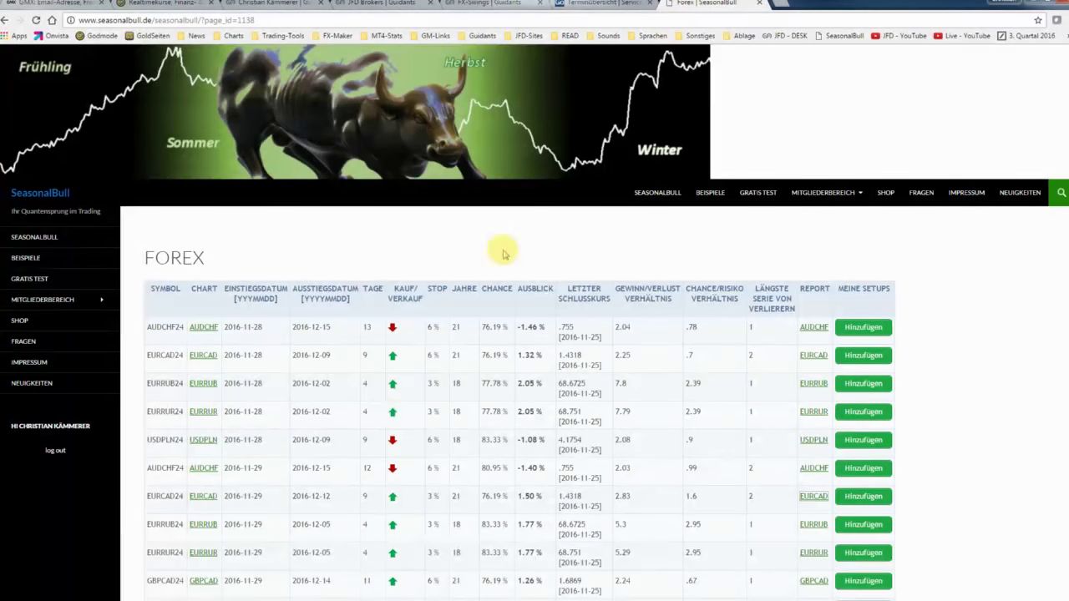
left_click_drag(262, 355, 243, 355)
left_click_drag(332, 355, 322, 355)
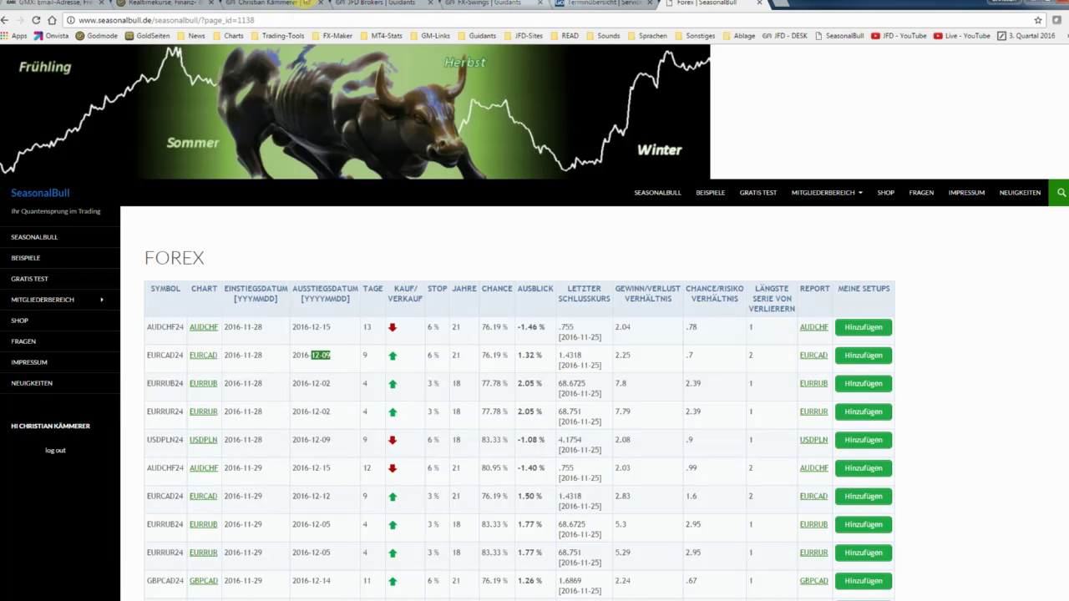
left_click(304, 3)
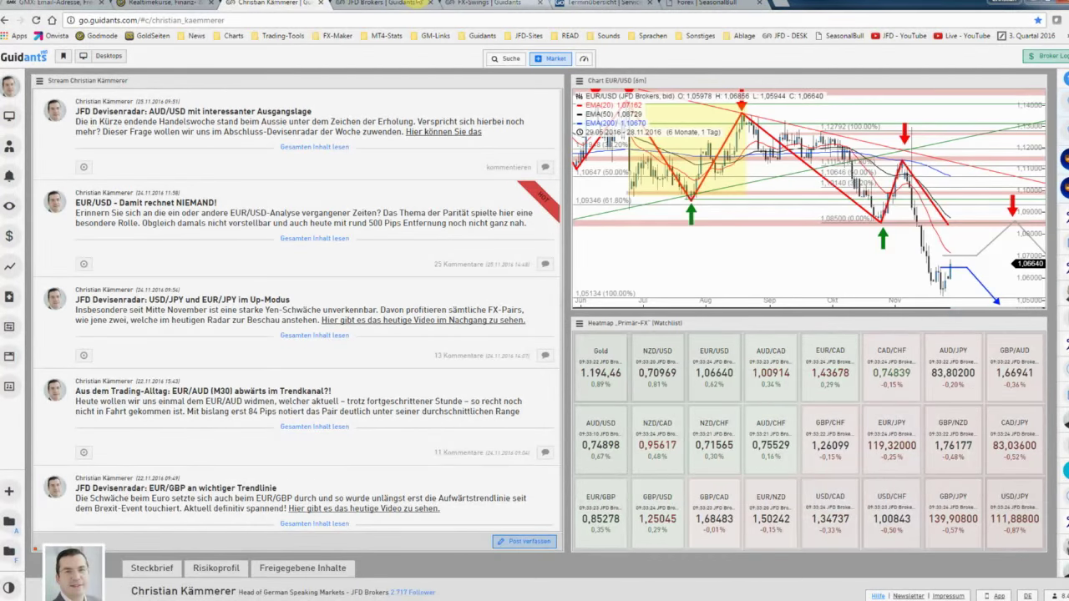
- Place a vertical line on the EUR/CAD chart at 28.11.2016
left_click(417, 3)
left_click(482, 4)
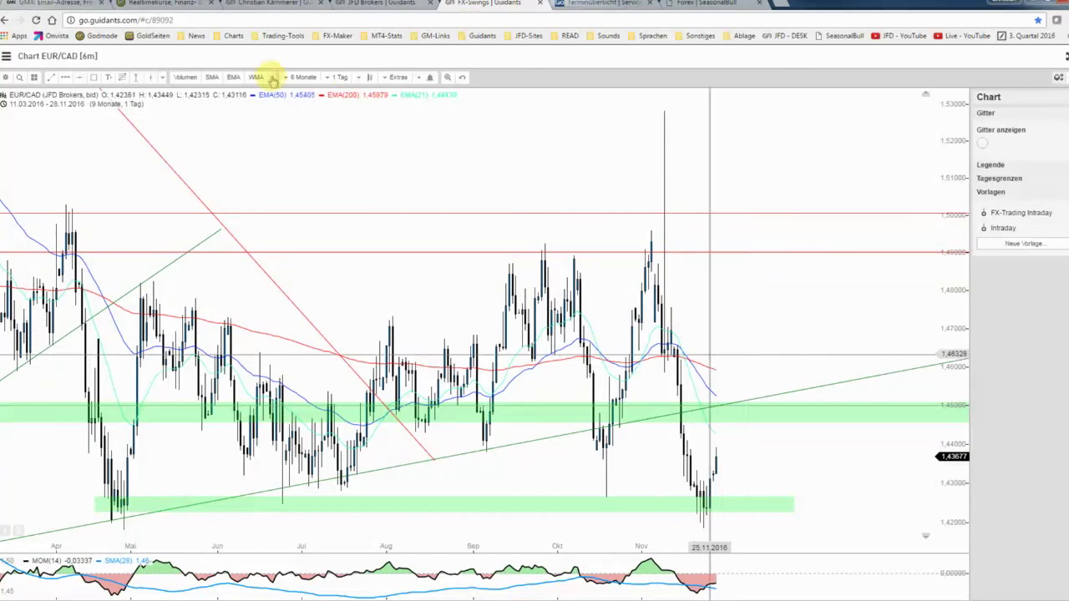
left_click(150, 77)
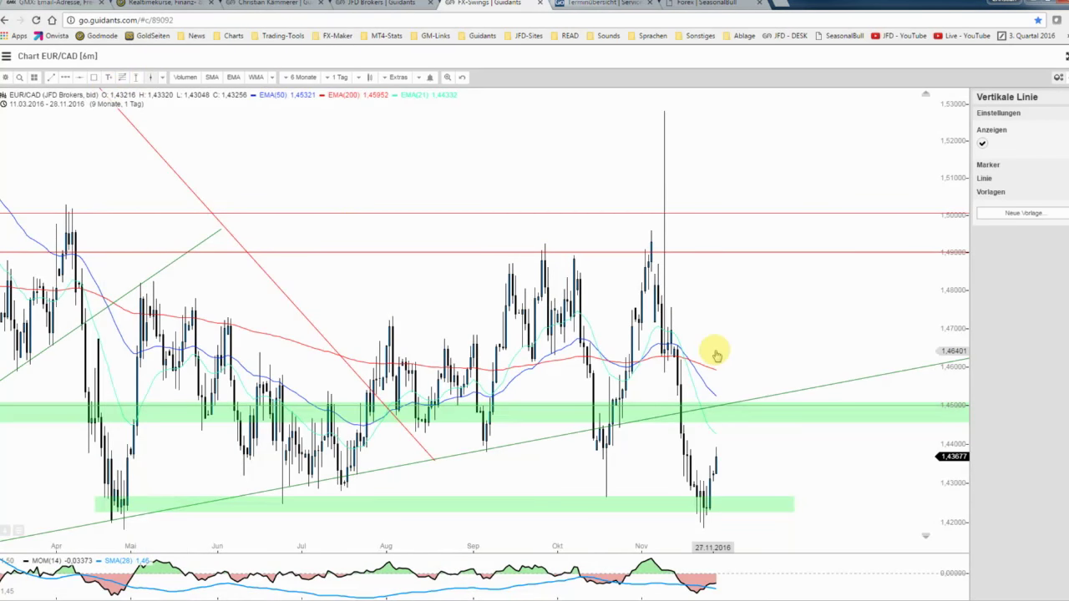
key("F5")
left_click_drag(718, 353, 716, 351)
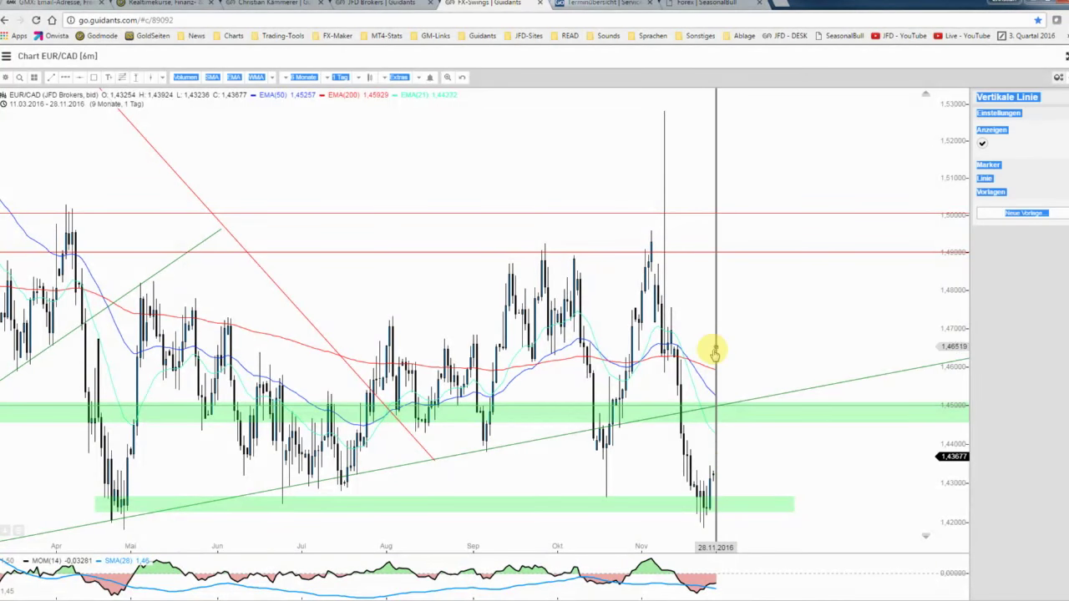
- Copy the vertical line and position the duplicate on 09.12.2016
right_click(716, 349)
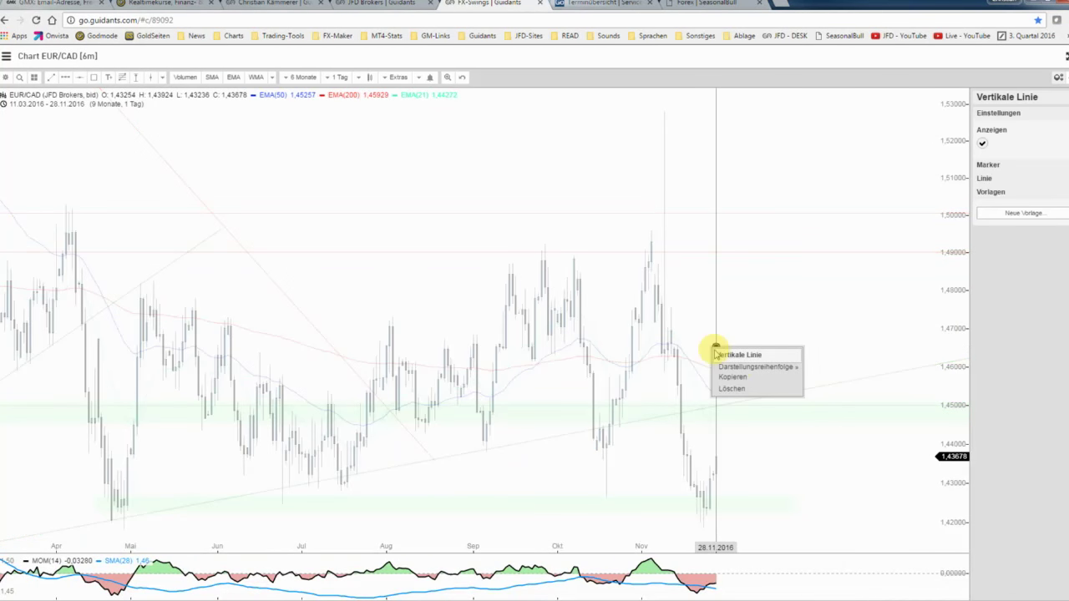
left_click(728, 310)
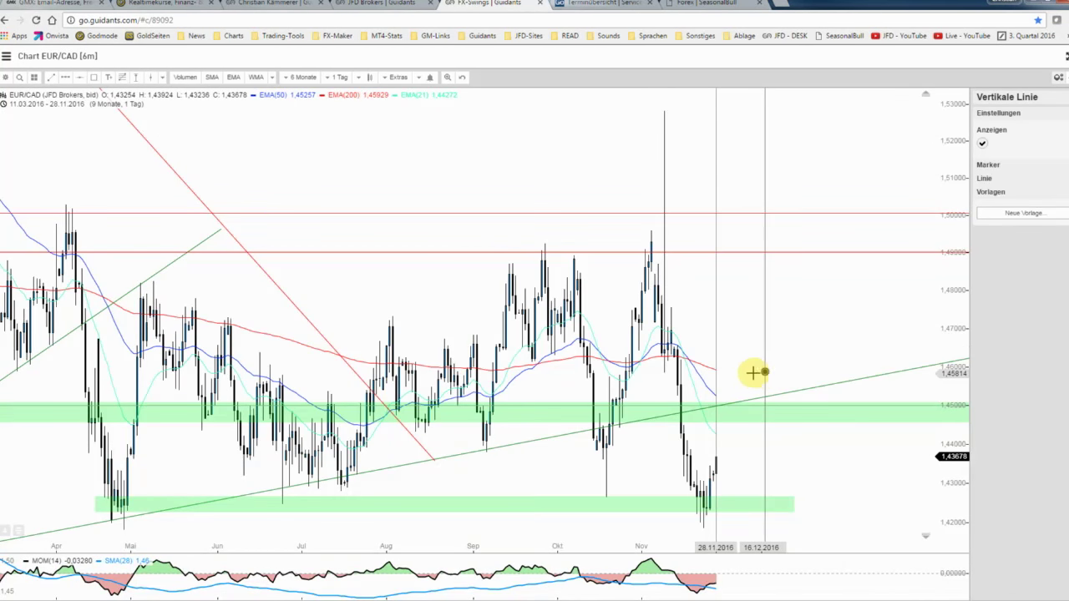
left_click(745, 377)
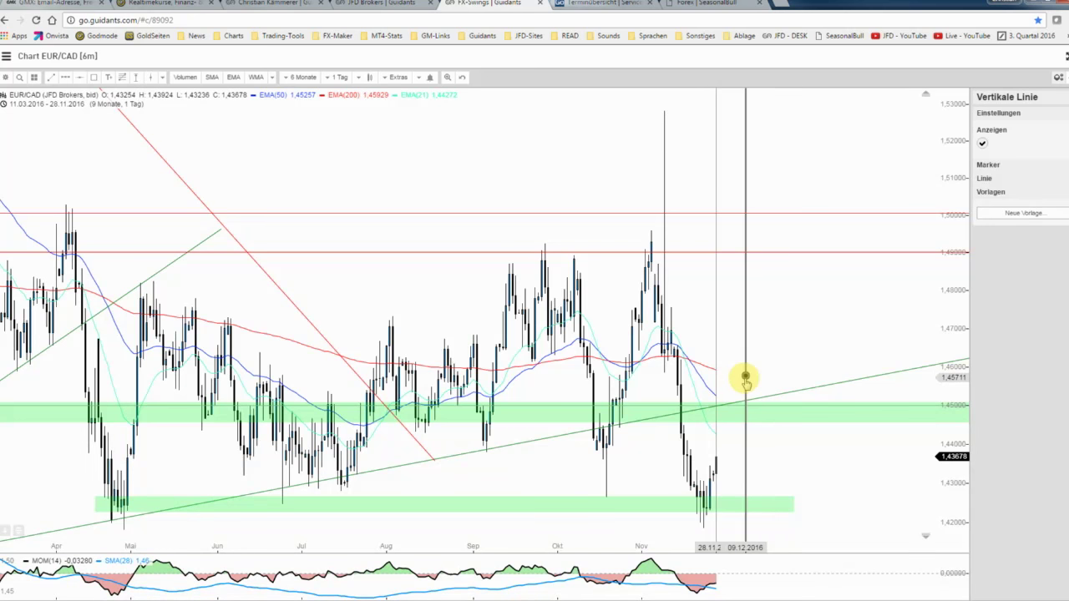
scroll(811, 328, "up", 2)
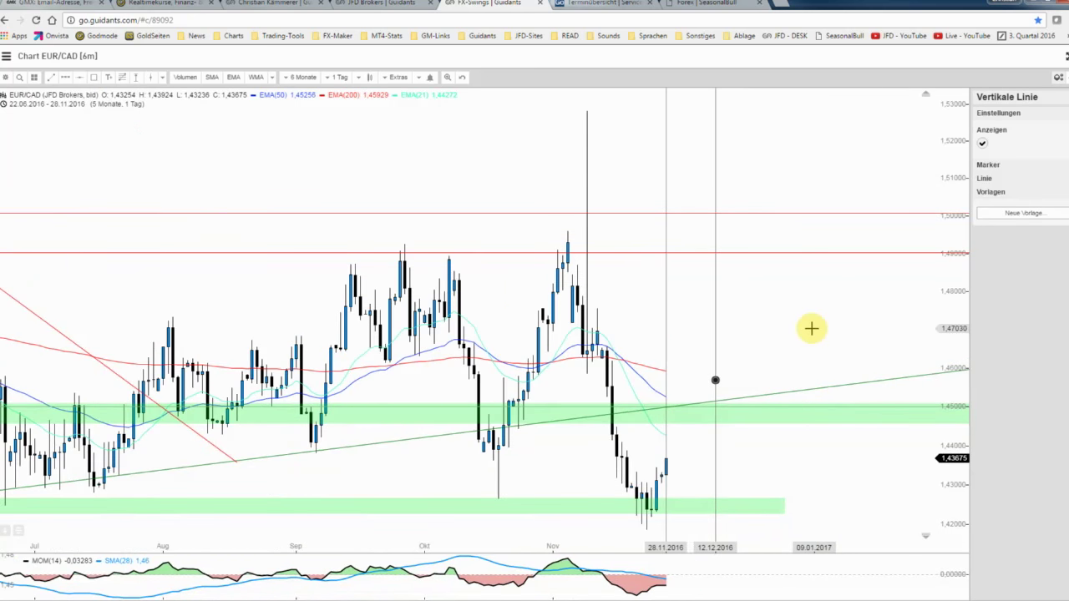
left_click(715, 382)
left_click_drag(715, 386, 709, 383)
scroll(771, 351, "up", 2)
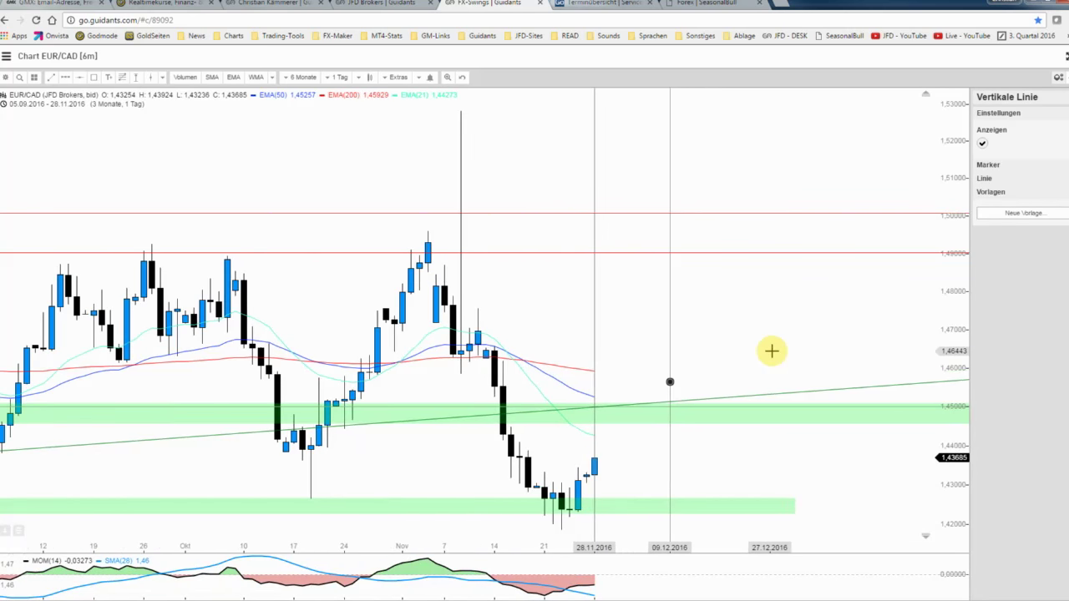
scroll(840, 251, "down", 2)
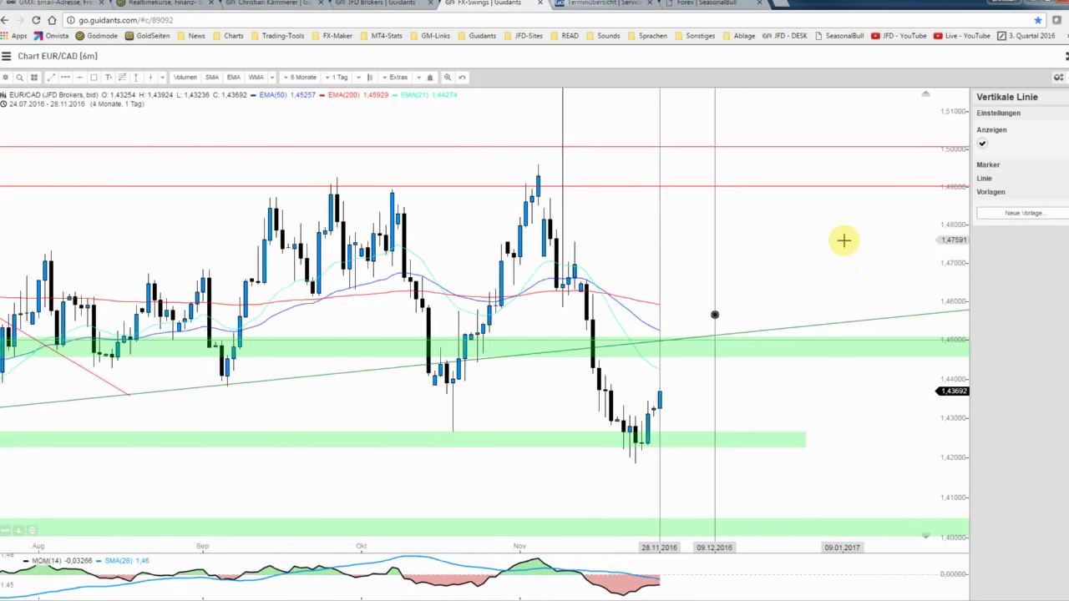
scroll(843, 240, "down", 1)
left_click(798, 447)
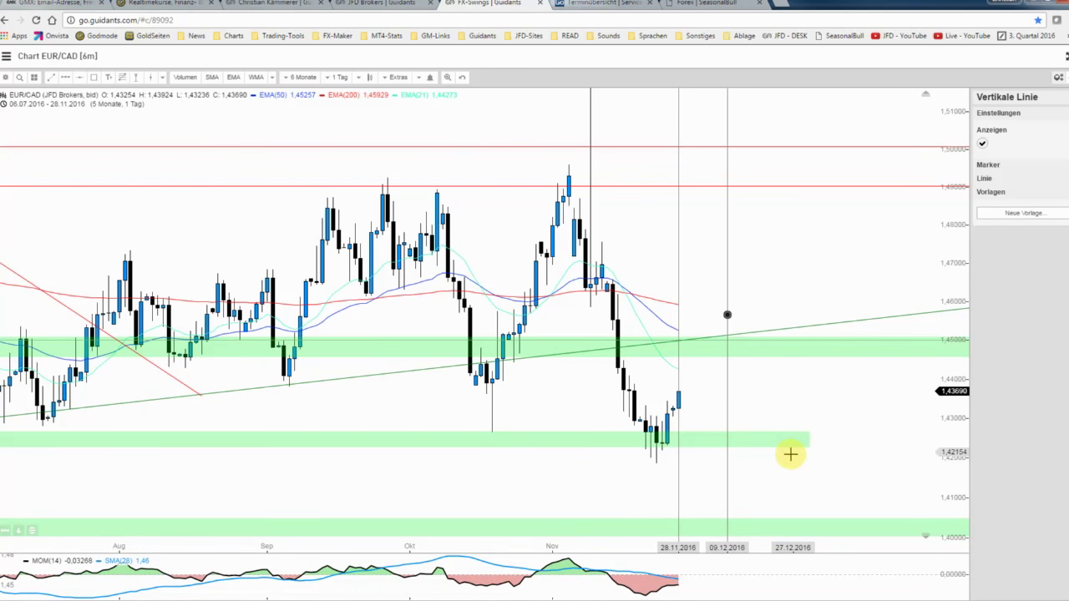
- Draw a red Risiko price range from the current price down to the support zone
left_click(134, 77)
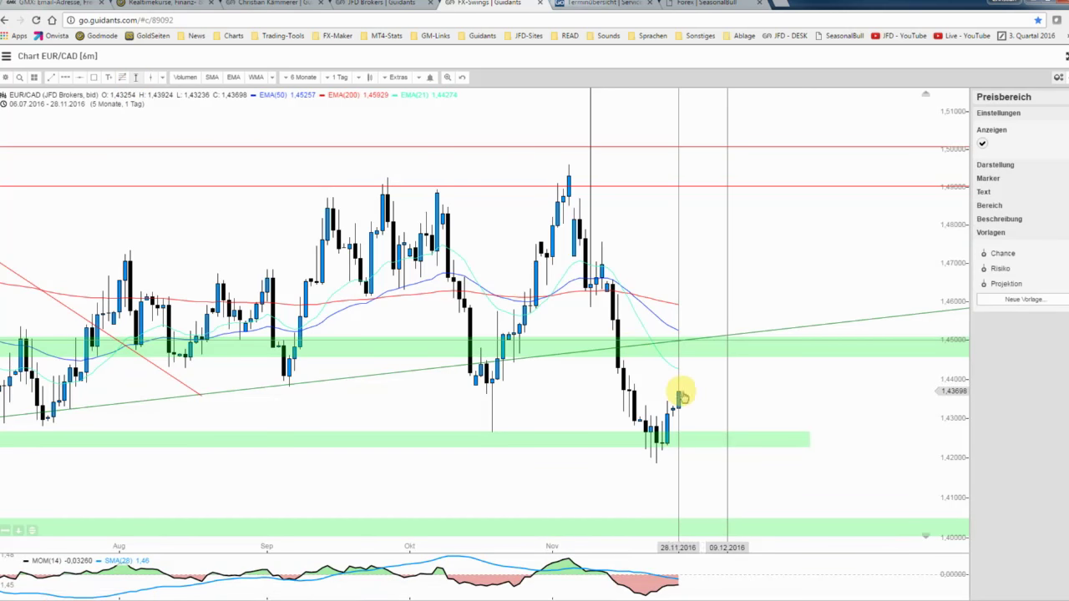
left_click_drag(680, 393, 727, 471)
left_click(1000, 268)
left_click(404, 153)
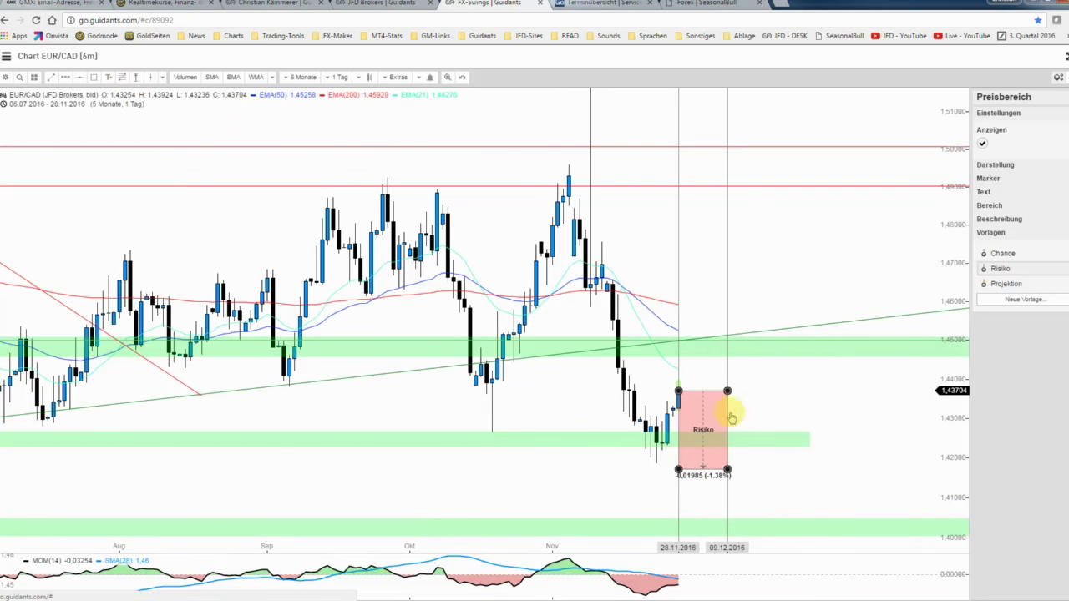
- Draw a green Chance price range upward from the current price
left_click_drag(680, 392, 728, 271)
left_click(729, 272)
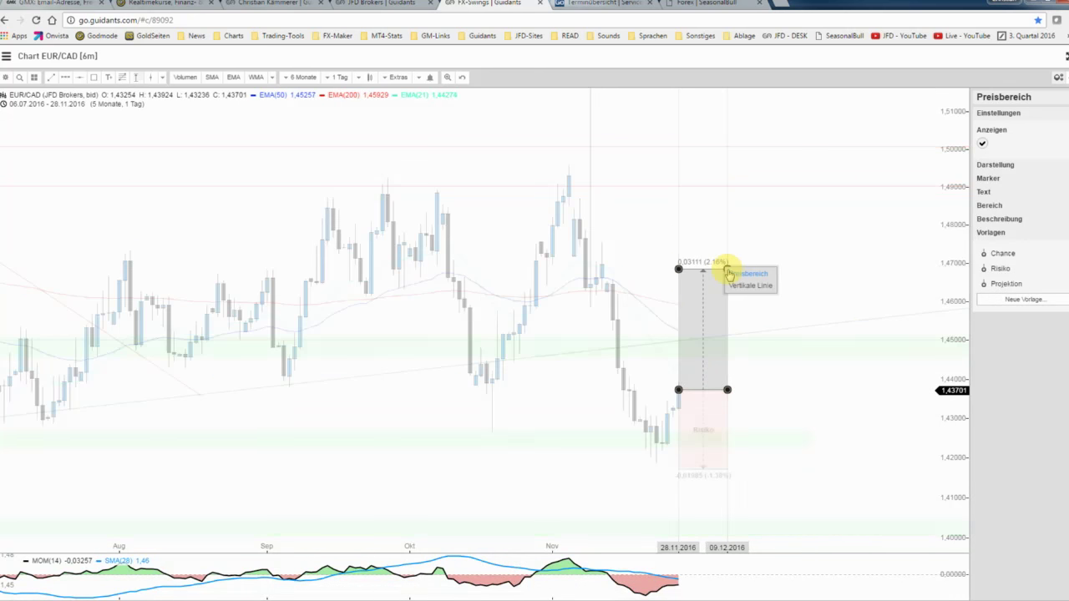
left_click(704, 295)
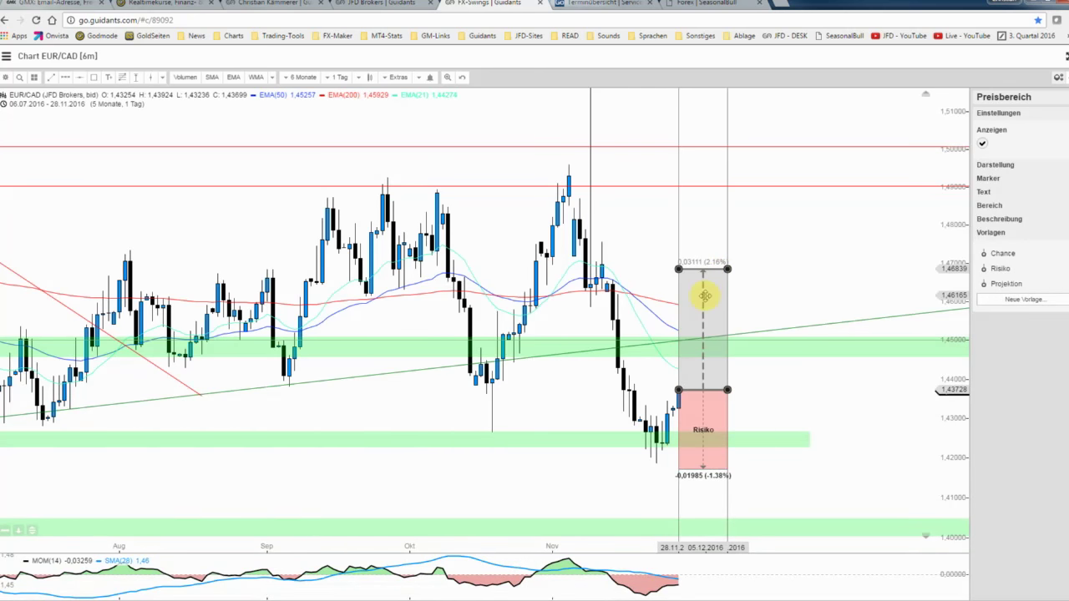
left_click(1037, 257)
left_click(831, 444)
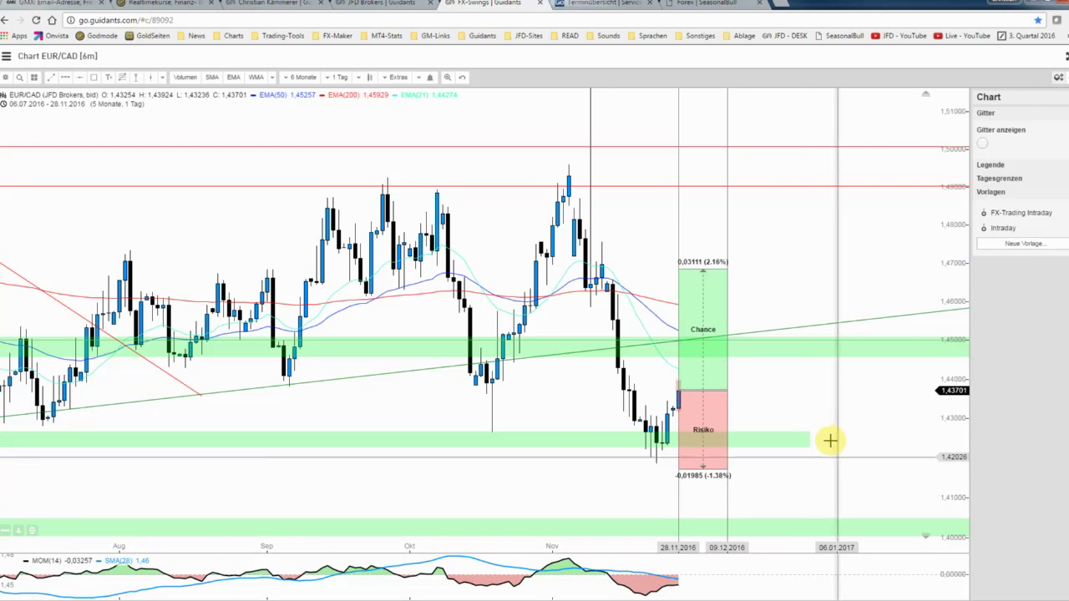
left_click(698, 307)
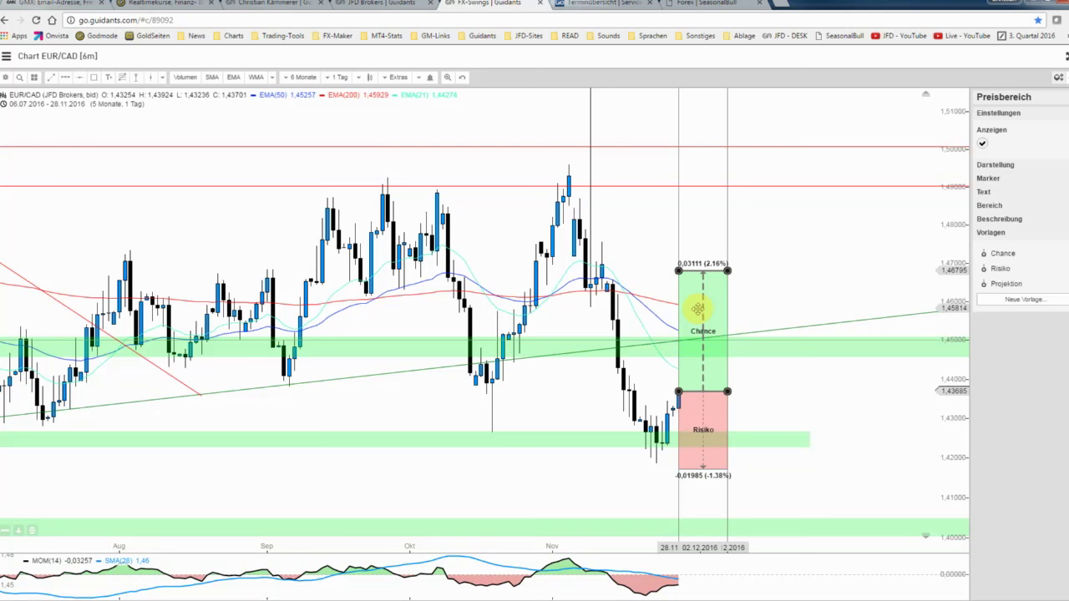
left_click(785, 386)
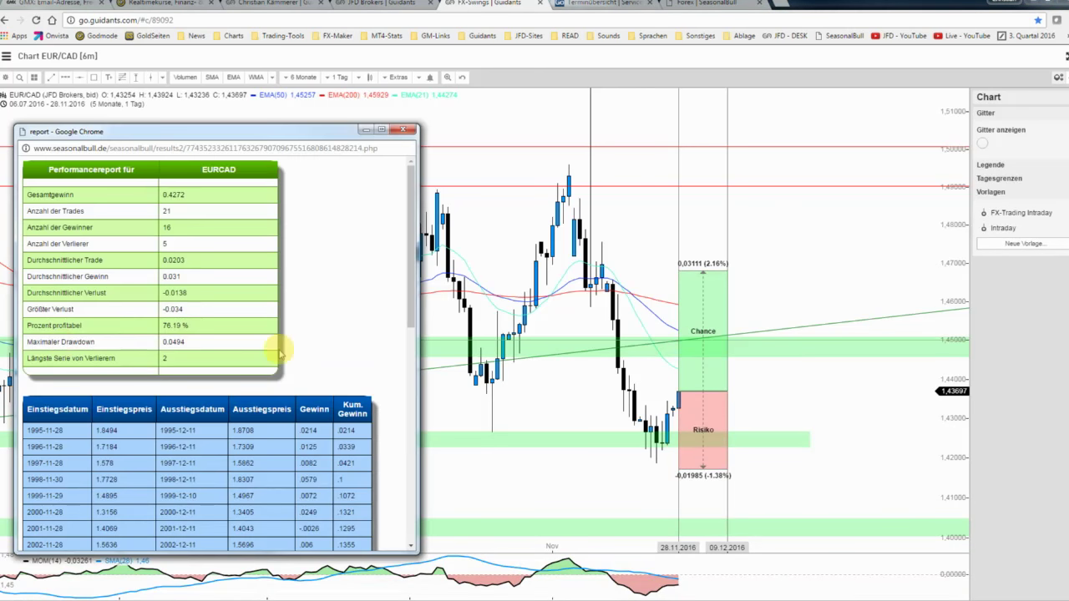
- Minimize the SeasonalBull EURCAD report window so the Chance and Risiko boxes show fully
left_click_drag(407, 285, 412, 532)
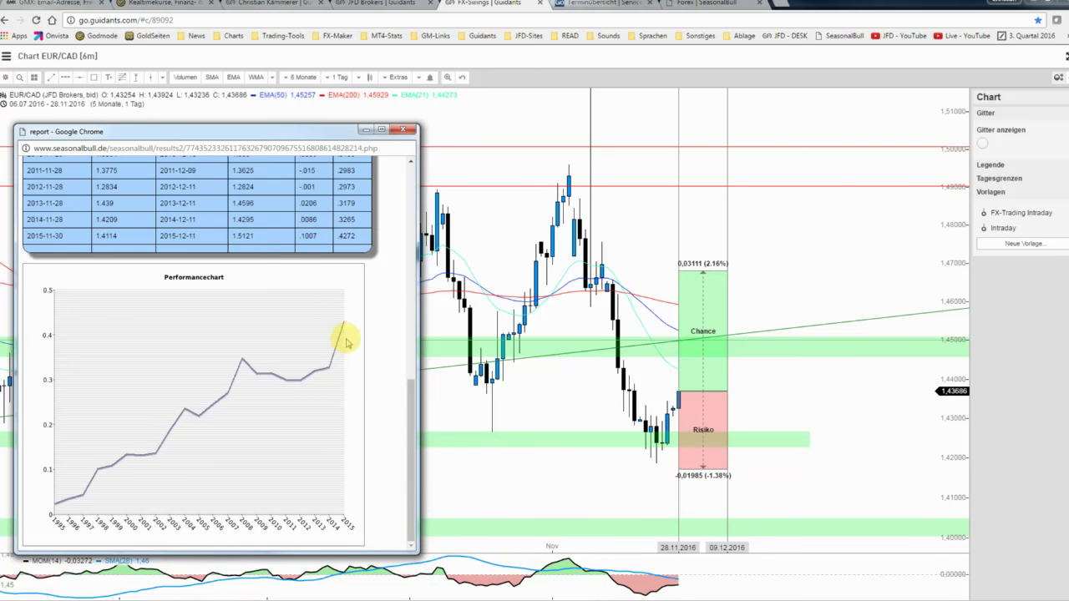
left_click_drag(410, 384, 410, 362)
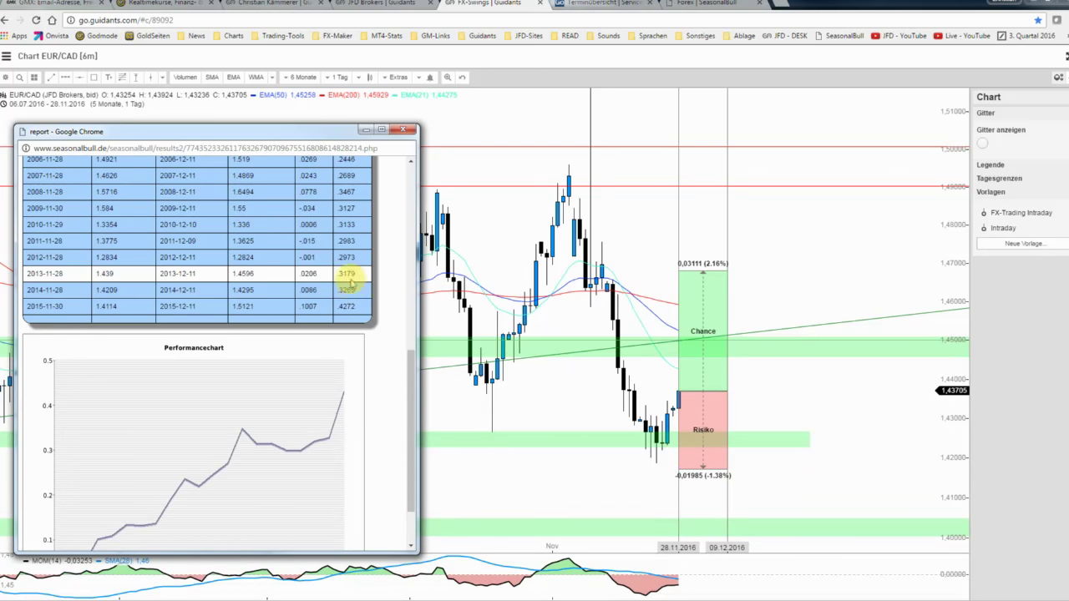
left_click_drag(410, 410, 410, 425)
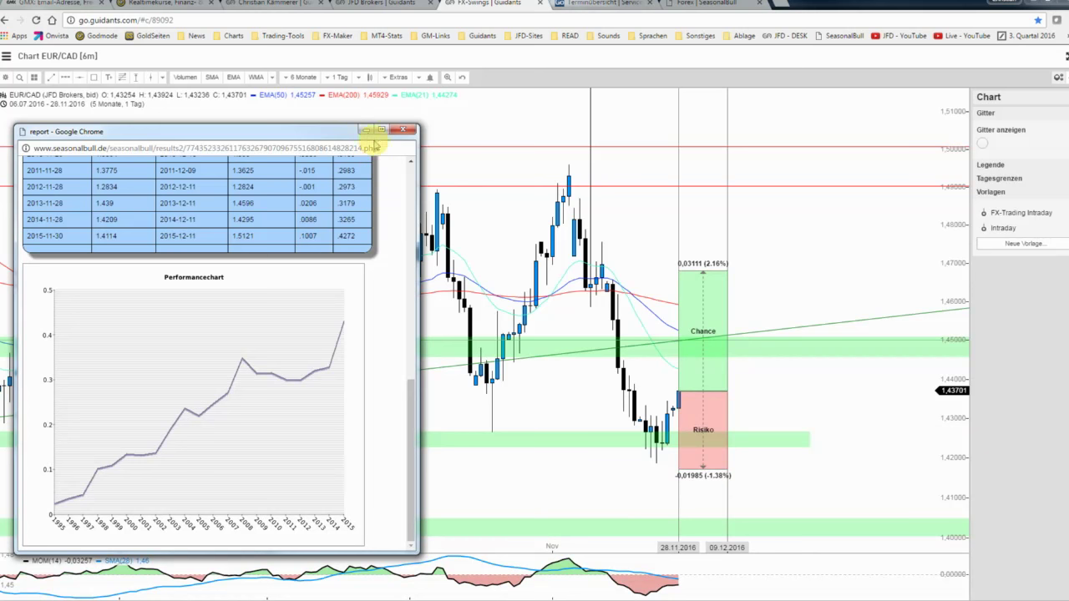
left_click(366, 131)
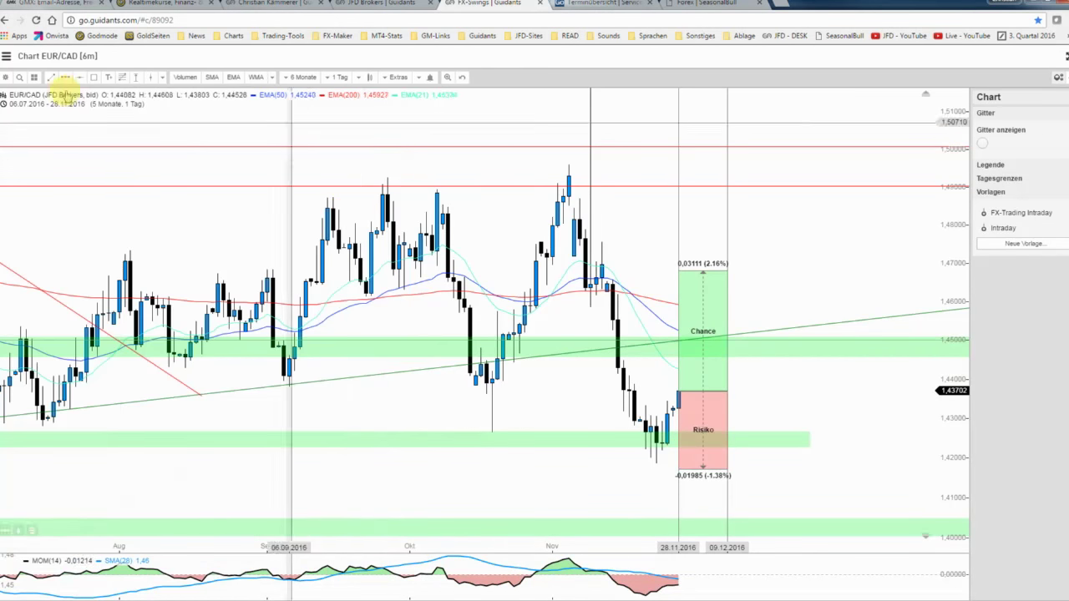
- Draw a blue zigzag path arrow from the last candle via the Chance zone to the green box top
left_click(606, 351)
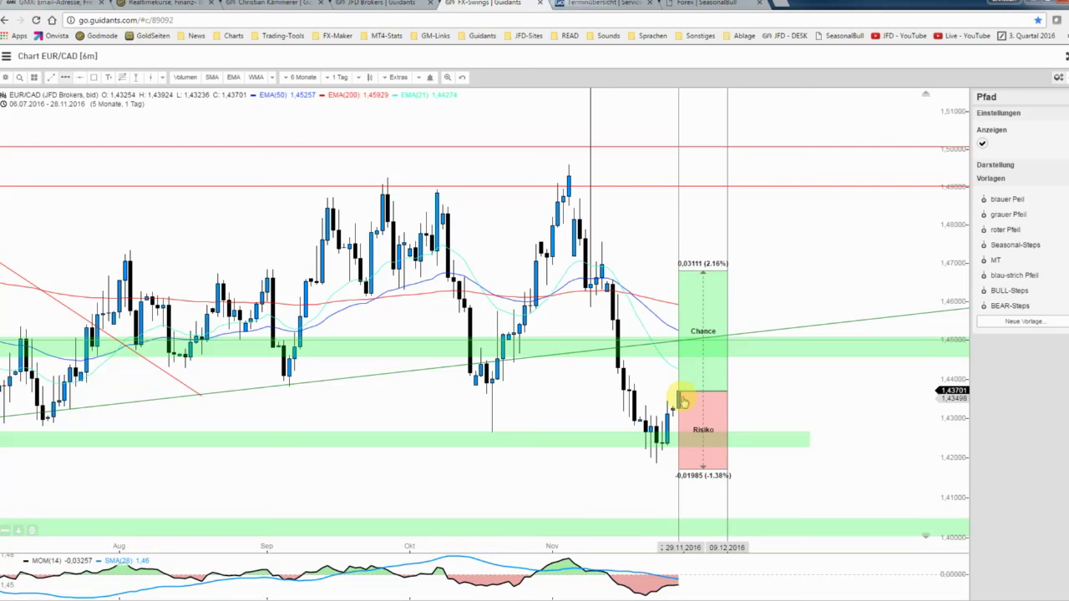
mouse_move(678, 399)
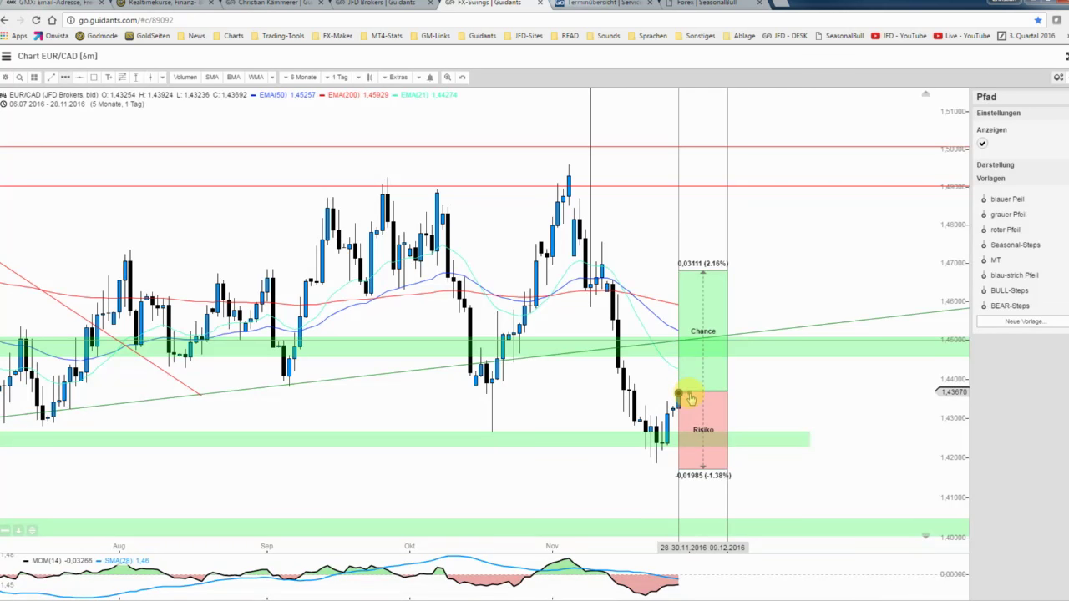
left_click(702, 335)
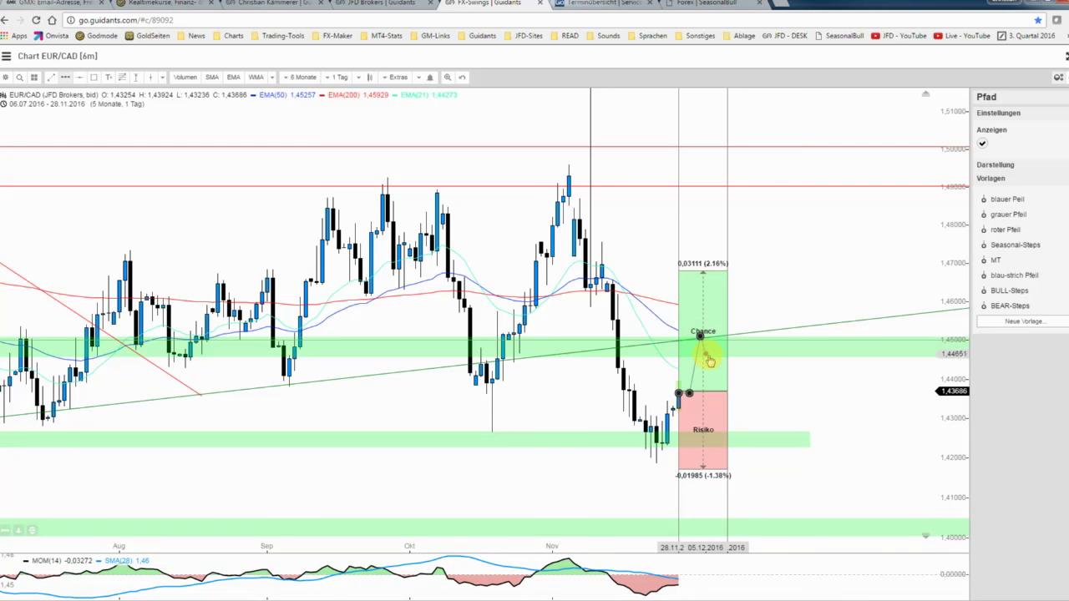
left_click(710, 358)
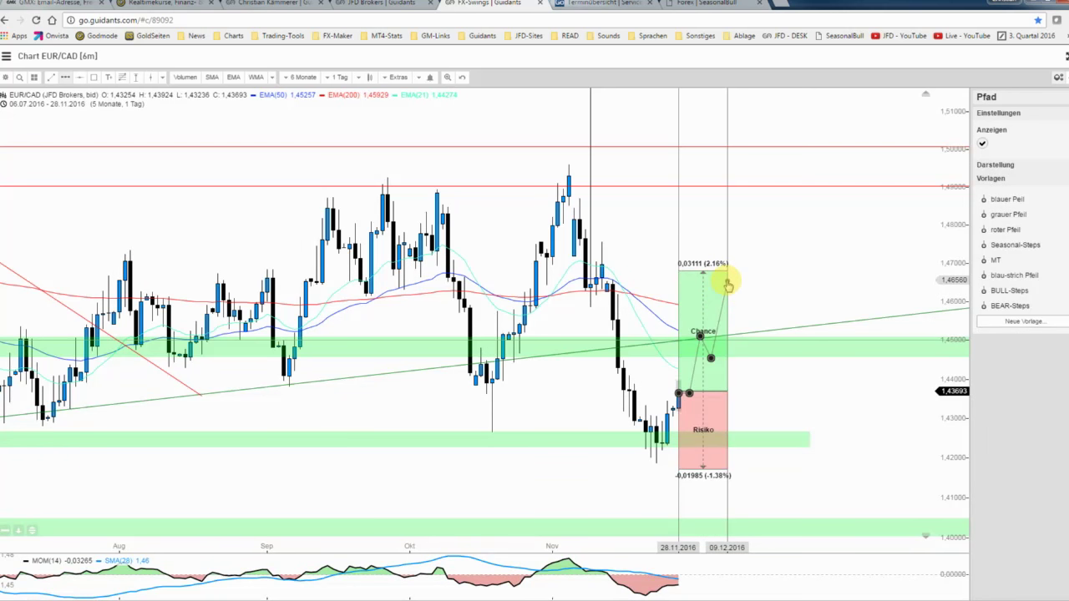
left_click(727, 282)
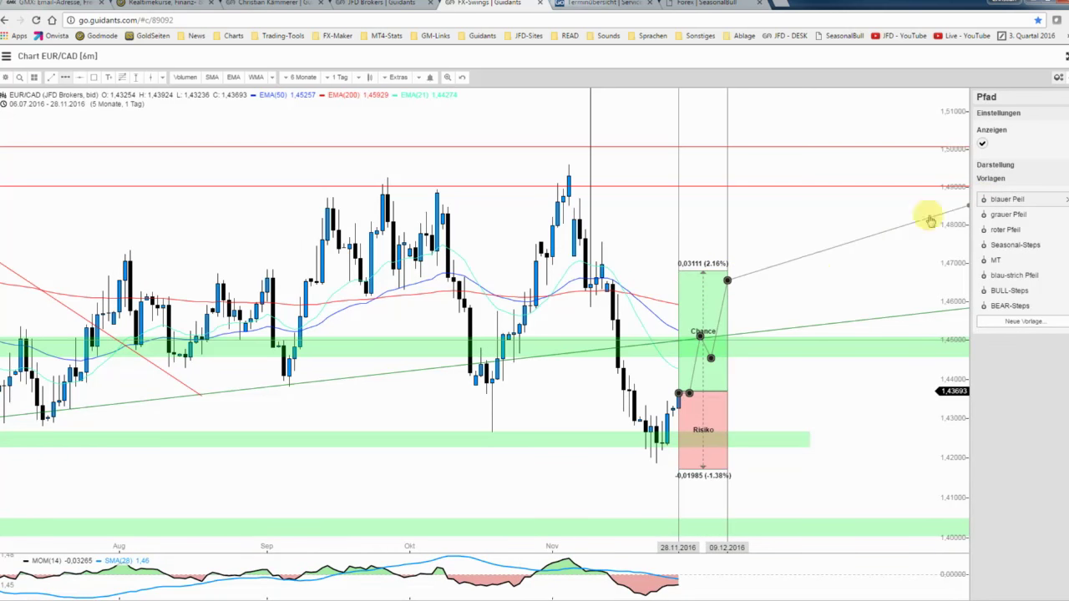
left_click(727, 281)
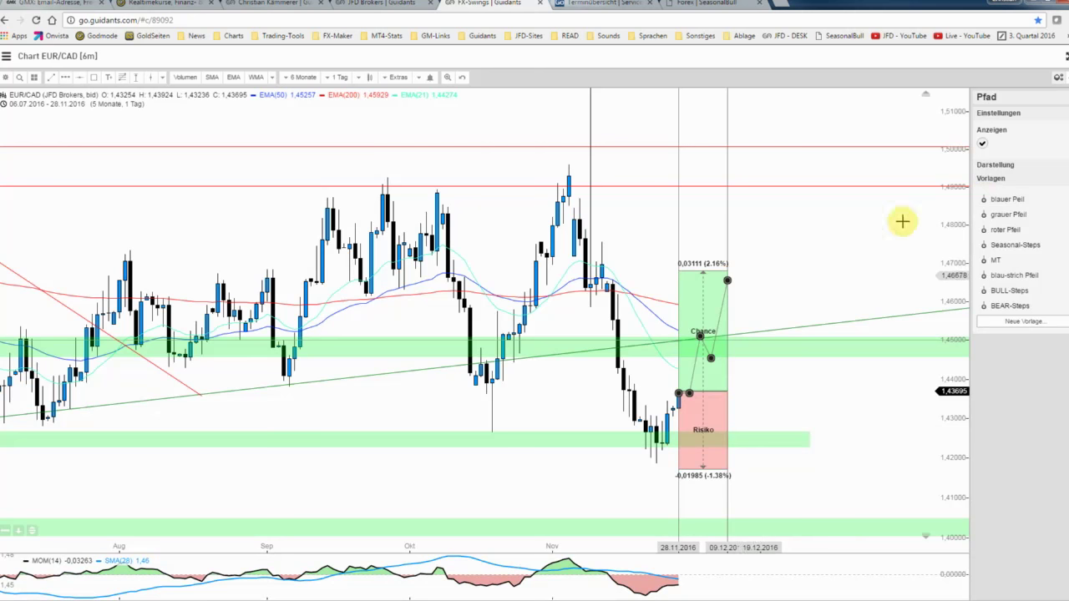
left_click(1007, 199)
left_click(831, 270)
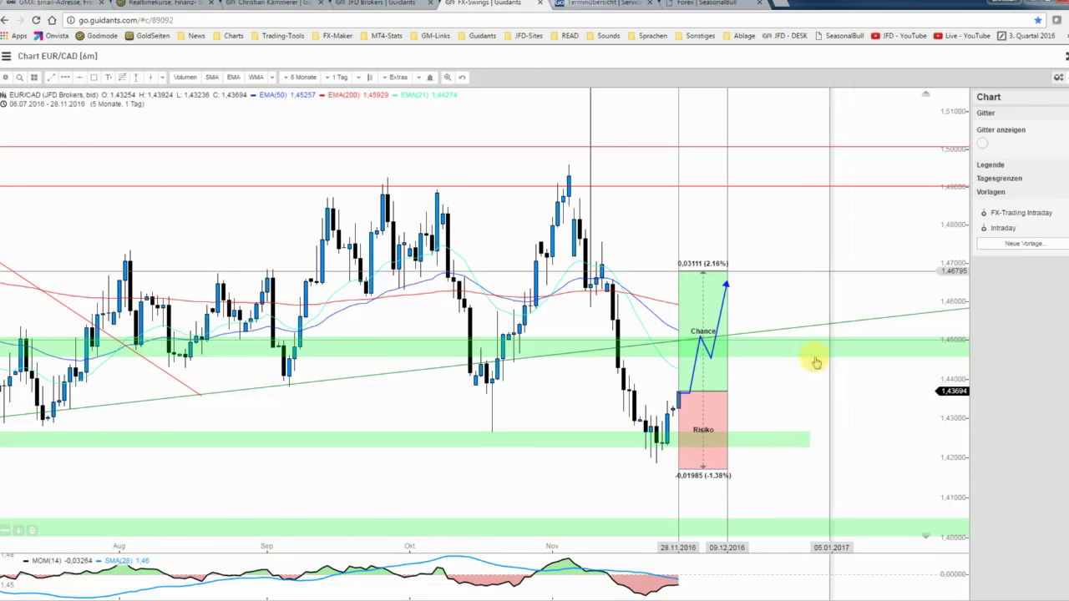
- Draw Fibonacci levels from the 1.49597 November high to the 1.41860 low, 38.2% at 1.44816
scroll(821, 430, "up", 1)
scroll(821, 429, "up", 1)
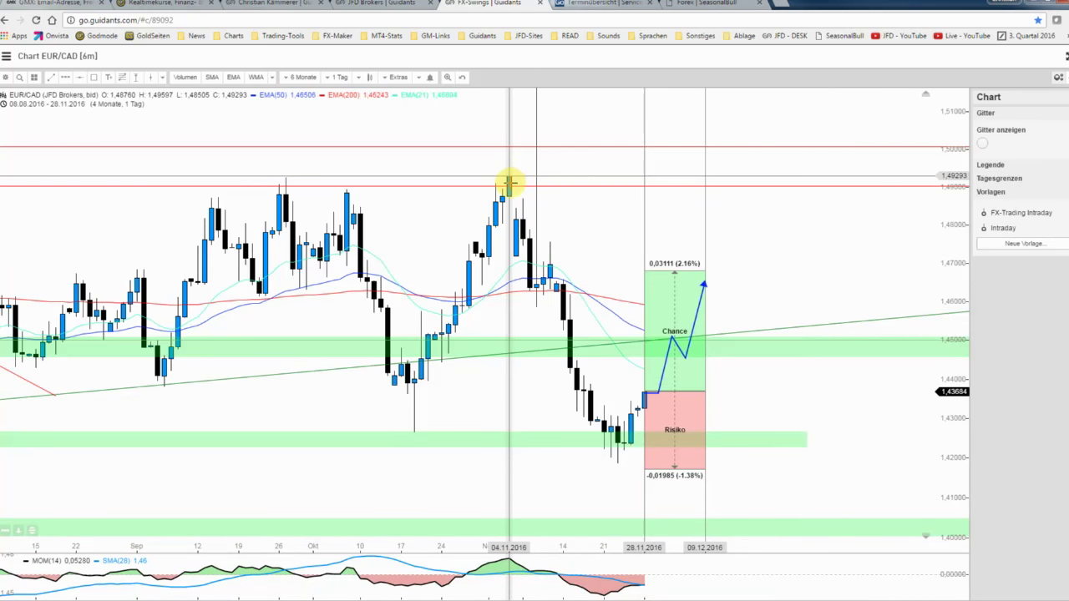
left_click(122, 77)
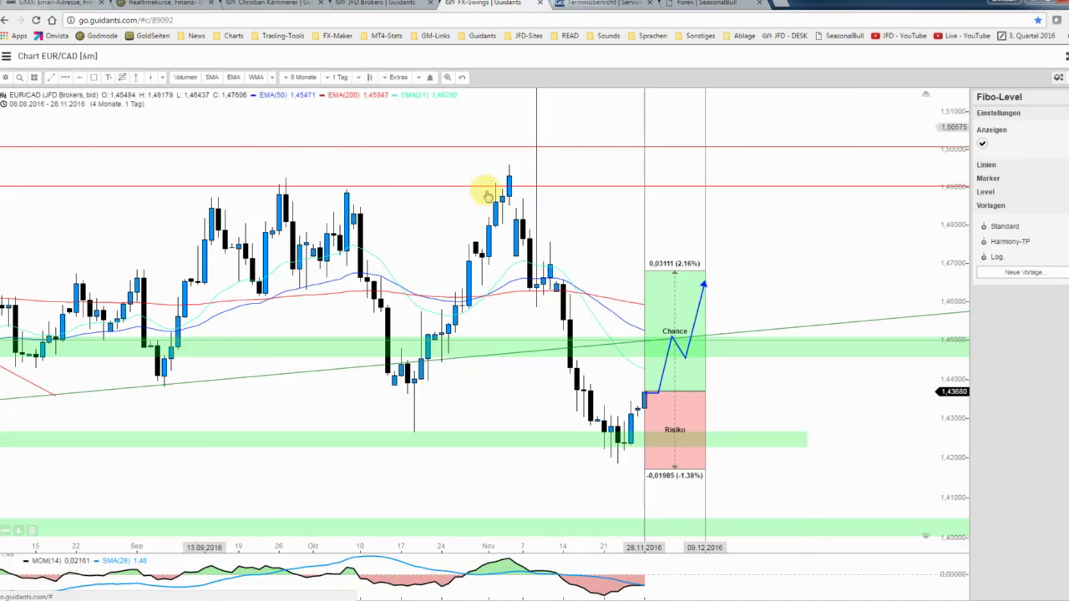
left_click(510, 164)
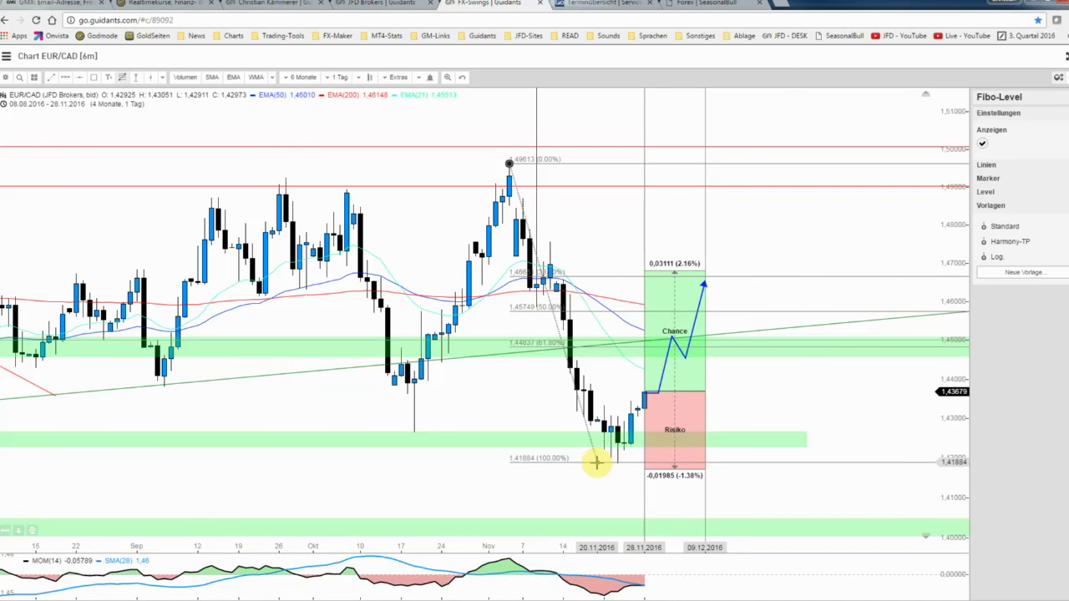
left_click(620, 234)
left_click_drag(508, 167, 617, 464)
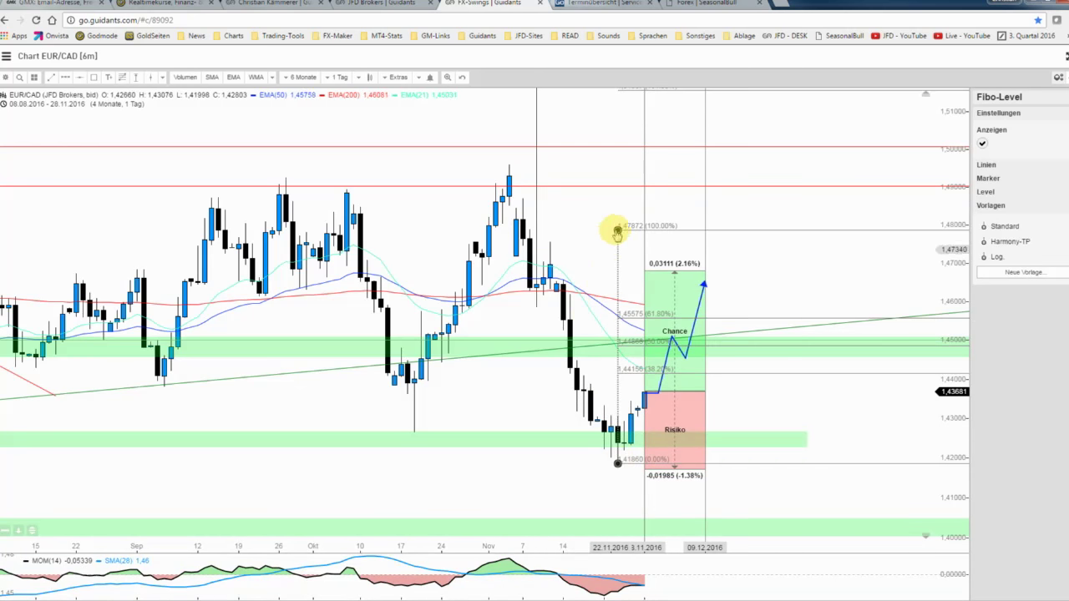
left_click_drag(562, 217, 508, 165)
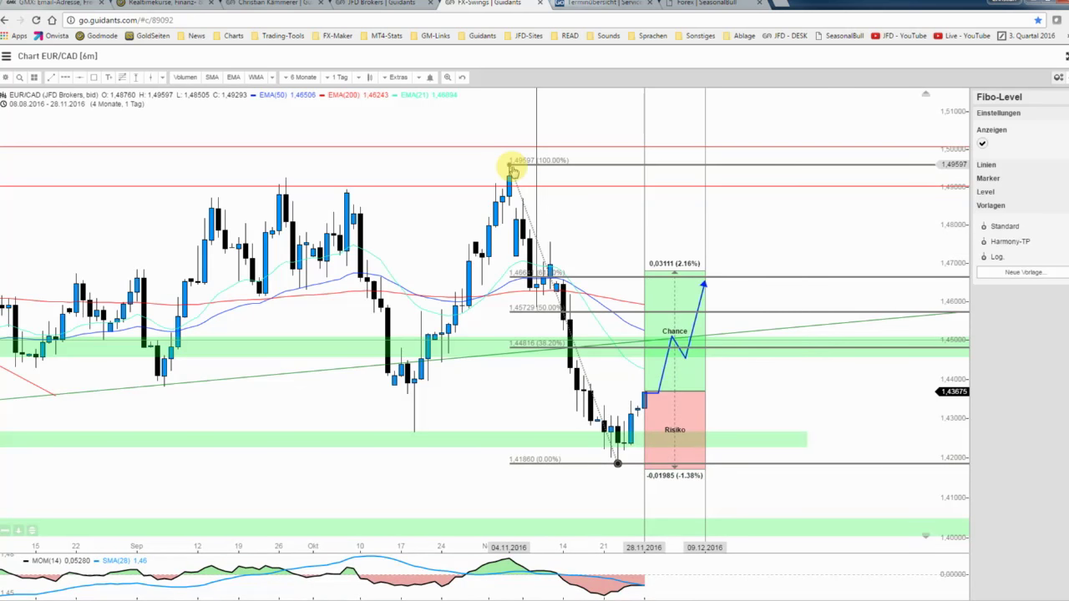
left_click(582, 208)
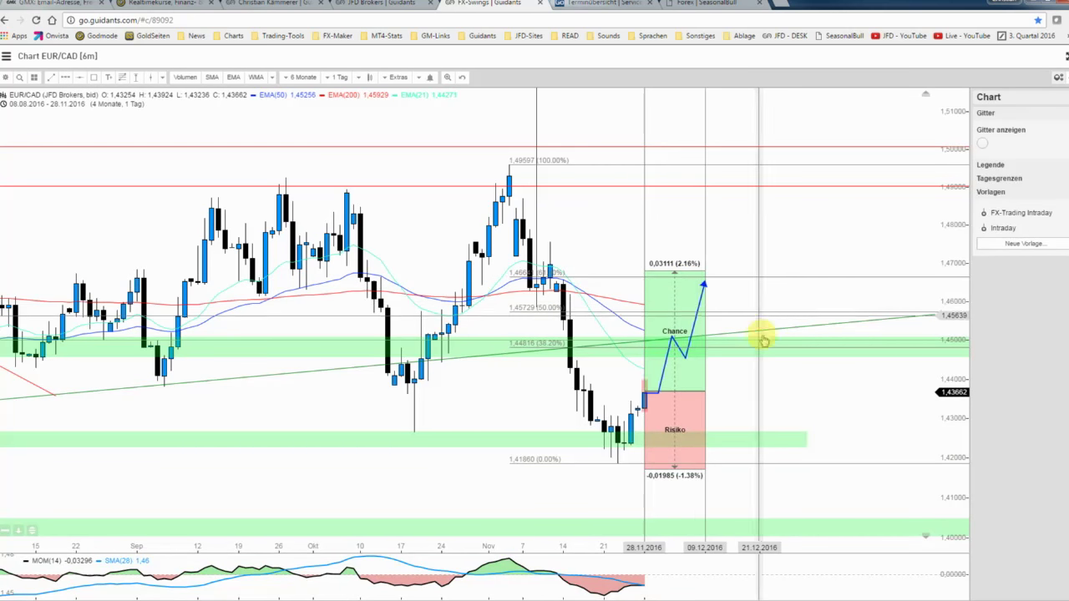
scroll(795, 389, "up", 1)
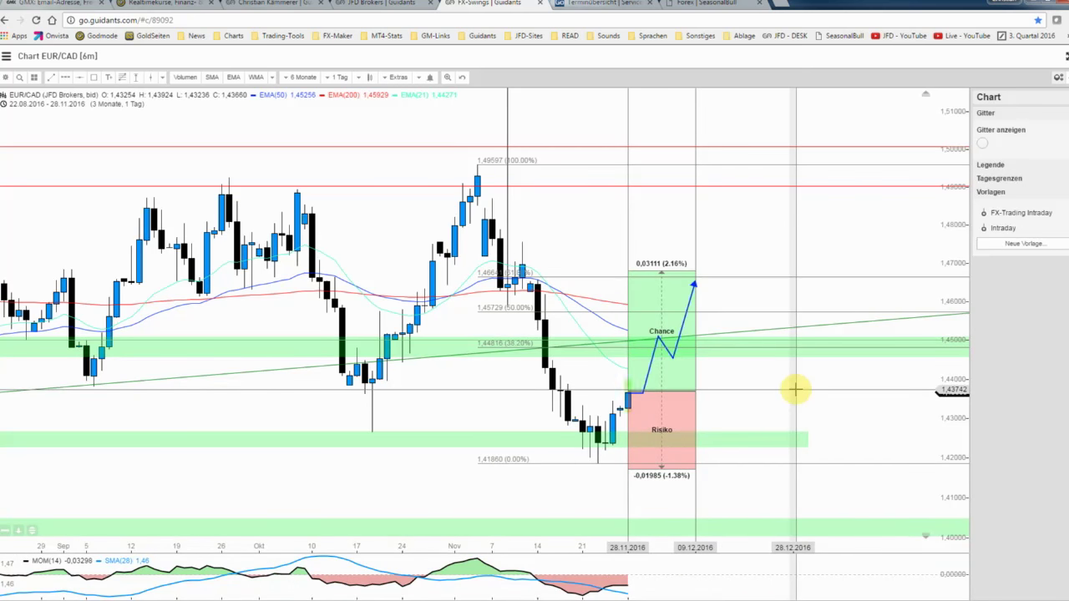
scroll(795, 389, "down", 1)
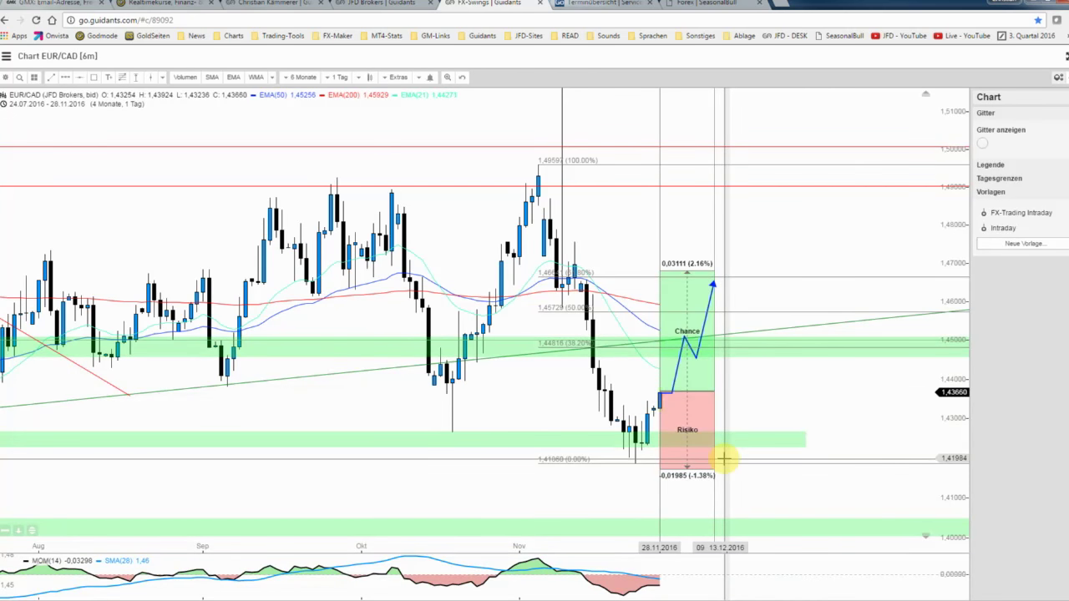
scroll(723, 458, "down", 1)
scroll(724, 459, "down", 1)
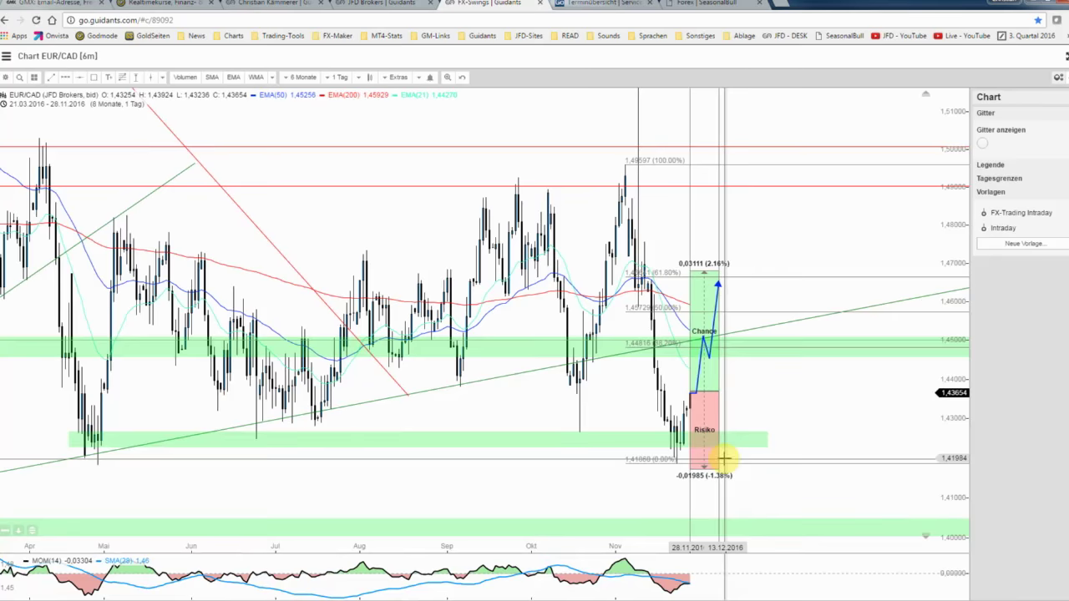
scroll(724, 461, "down", 1)
scroll(723, 459, "down", 1)
scroll(721, 455, "down", 1)
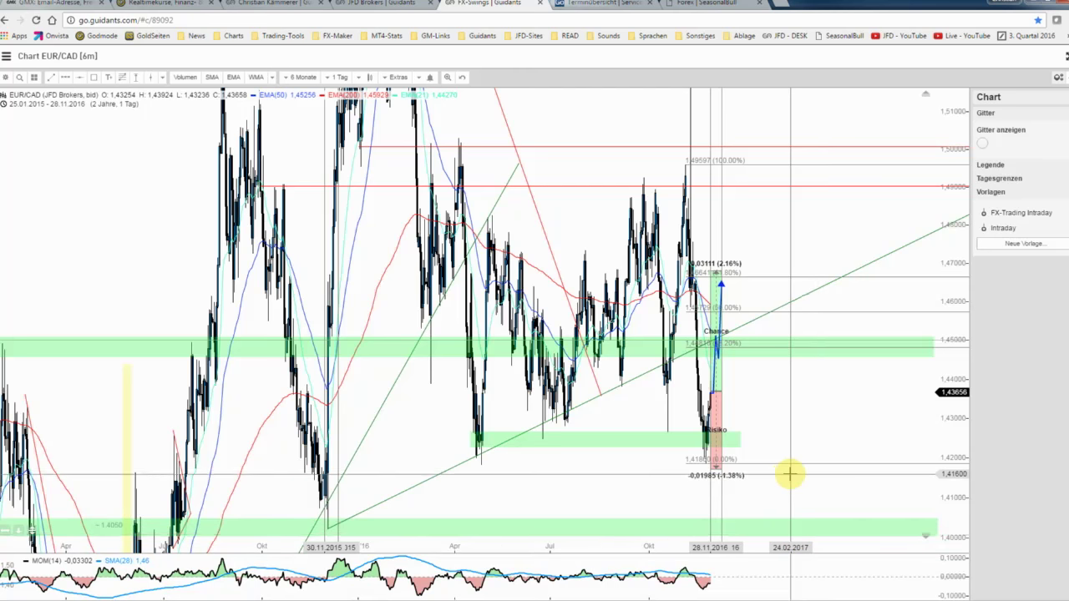
scroll(789, 475, "up", 1)
scroll(789, 474, "up", 1)
scroll(789, 475, "up", 1)
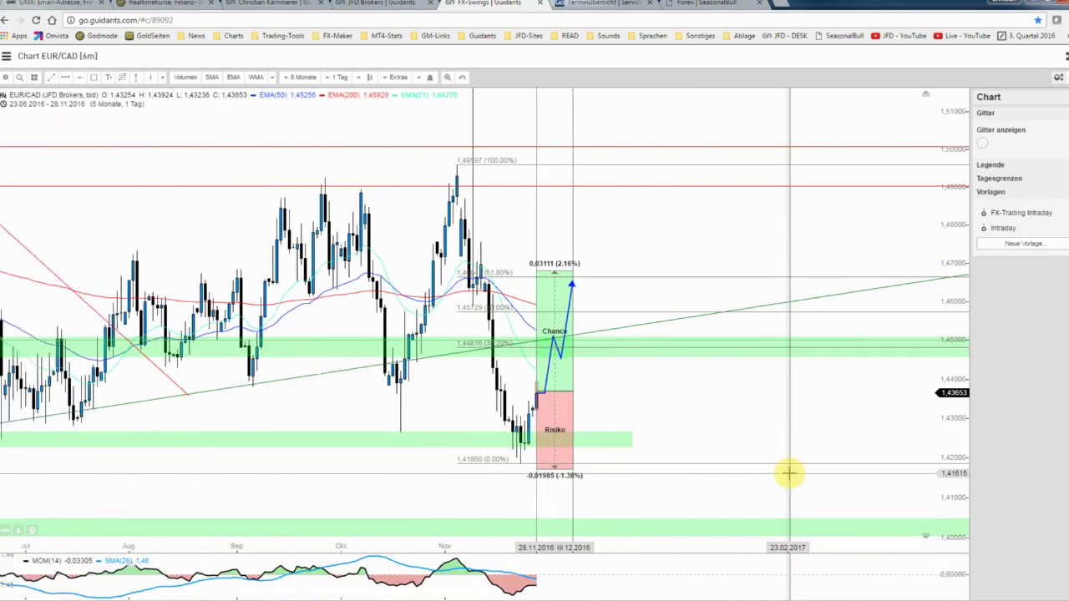
scroll(752, 455, "up", 1)
left_click_drag(740, 437, 846, 447)
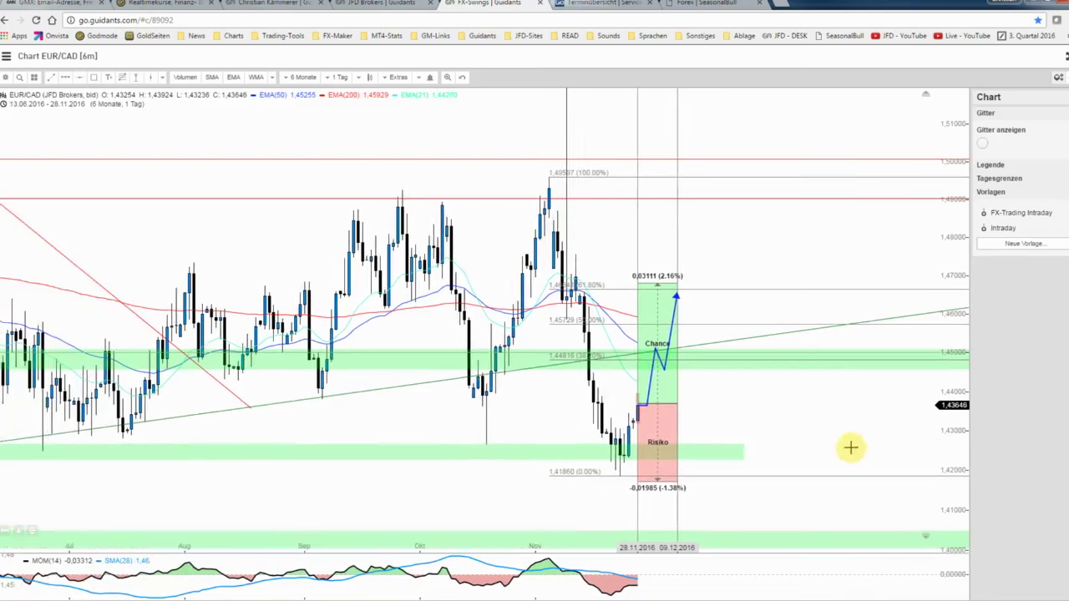
scroll(846, 447, "up", 1)
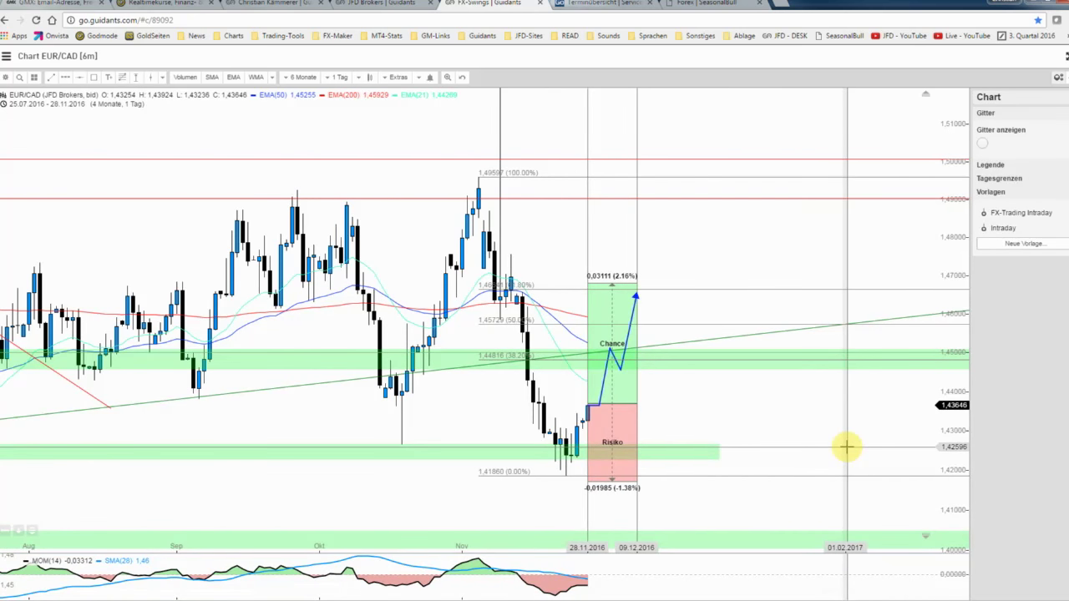
scroll(846, 446, "down", 1)
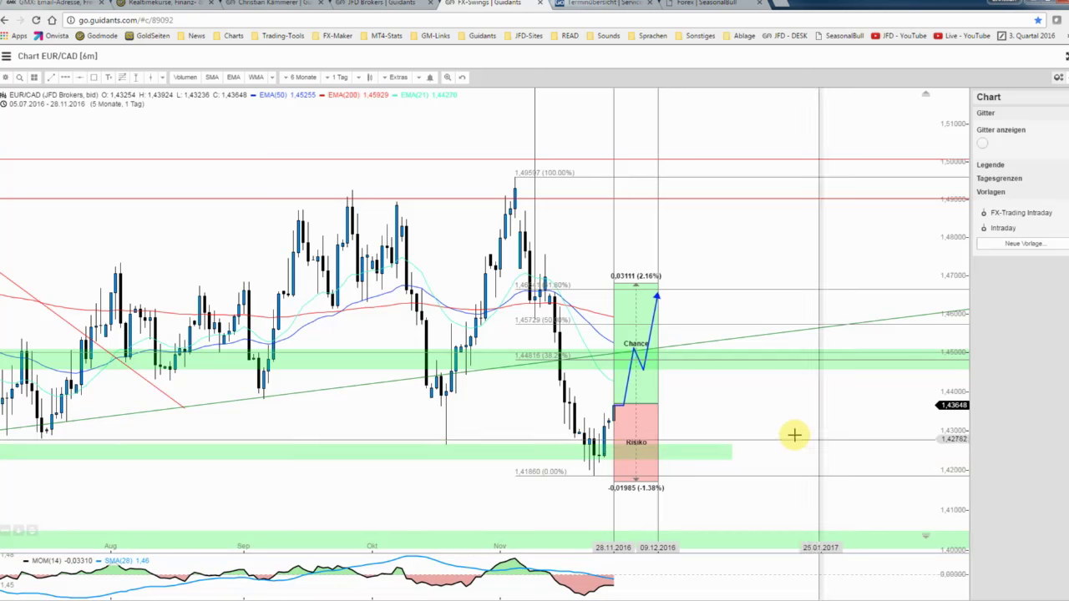
left_click_drag(792, 434, 849, 436)
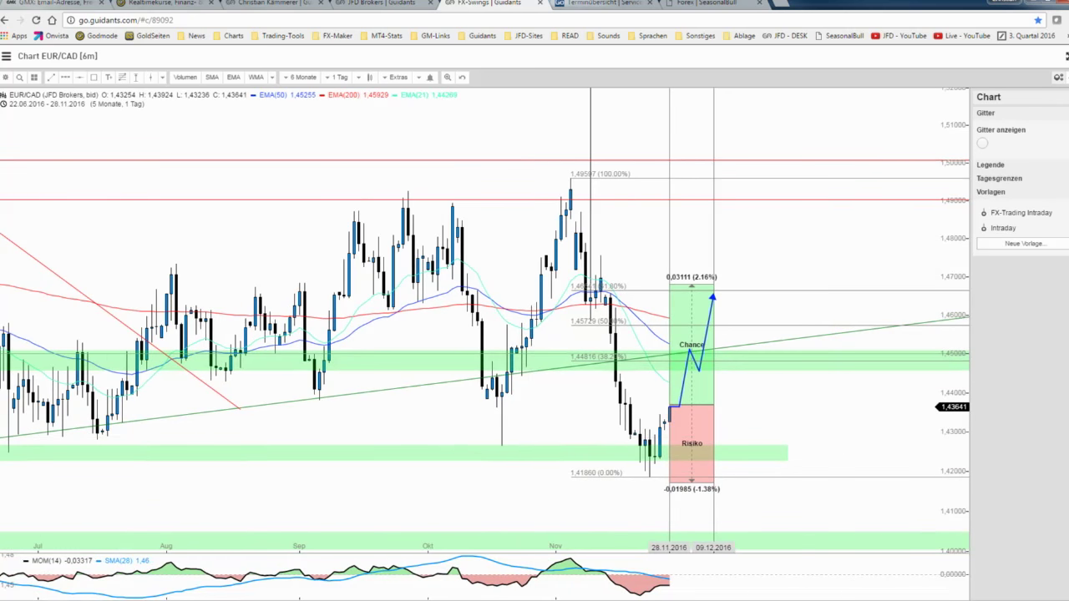
- Resize the SeasonalBull EURCAD report and scroll to its 1995–2015 performance chart ending at 0.4272
scroll(383, 330, "down", 1)
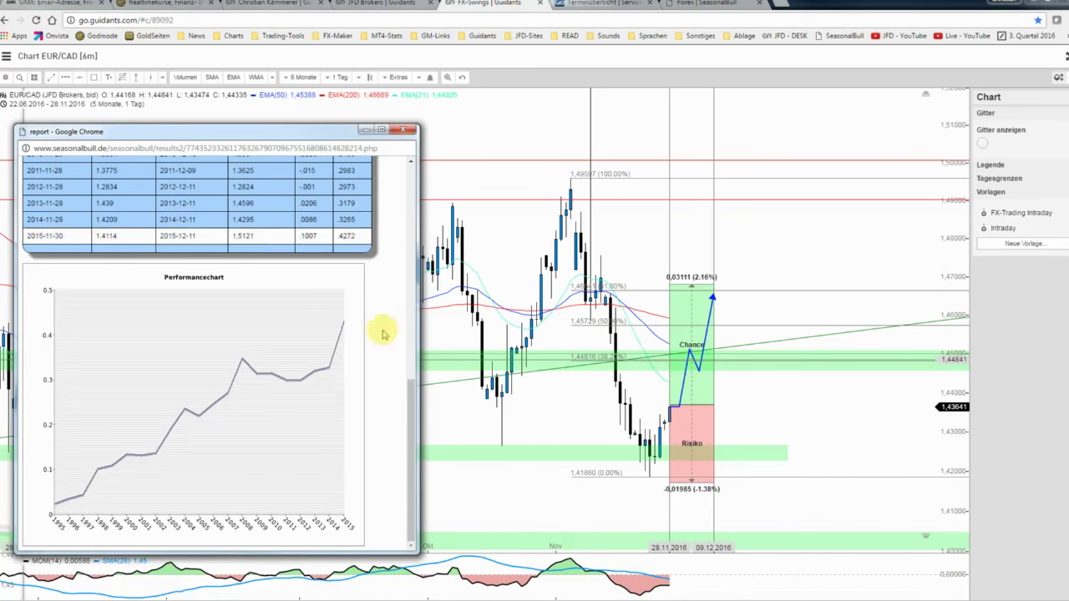
left_click_drag(412, 549, 410, 491)
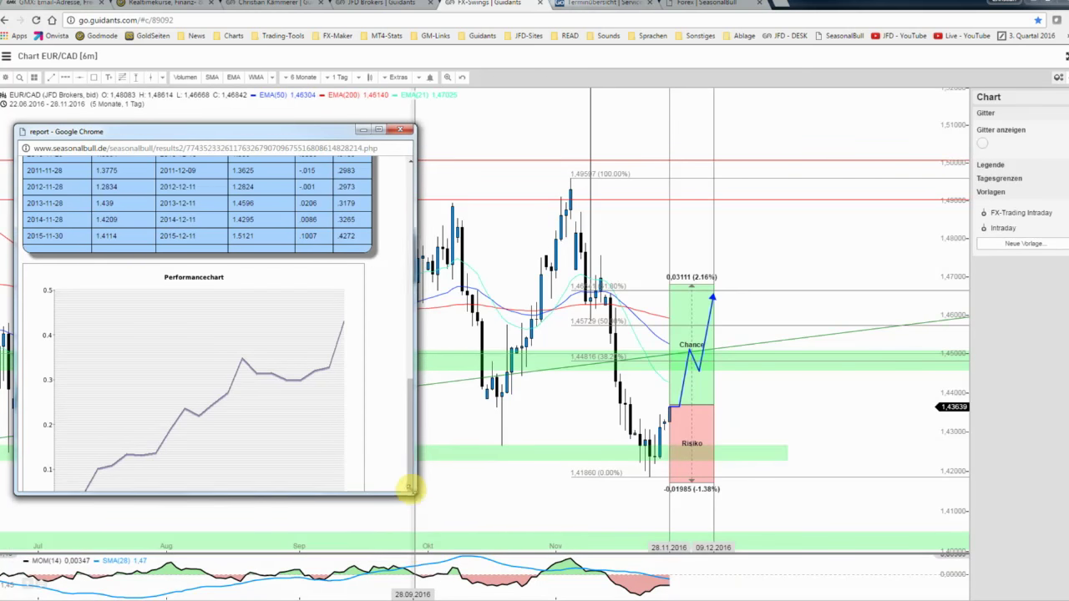
left_click_drag(410, 396, 401, 448)
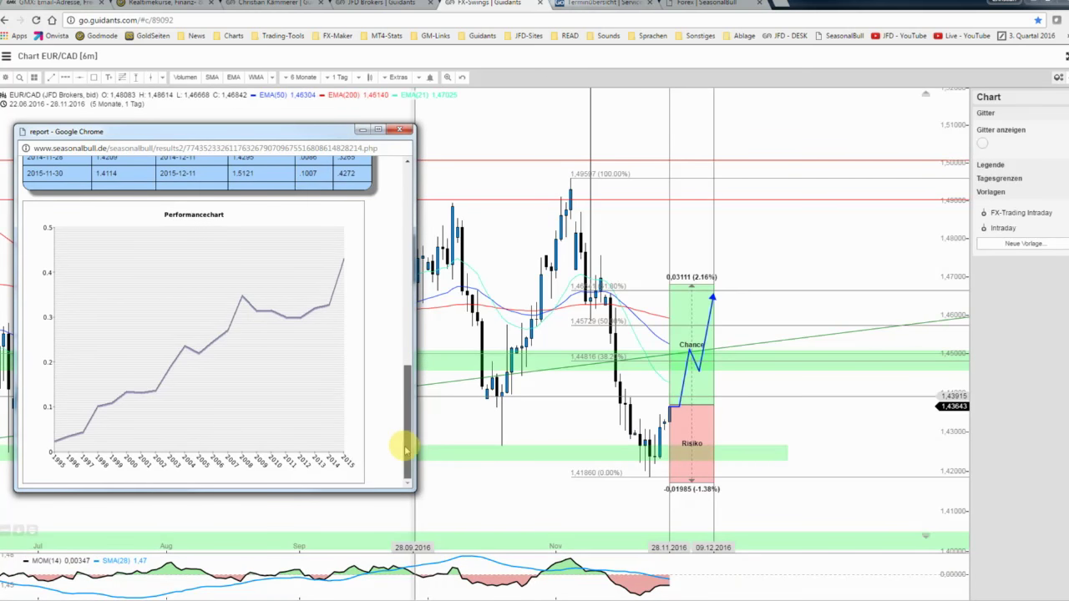